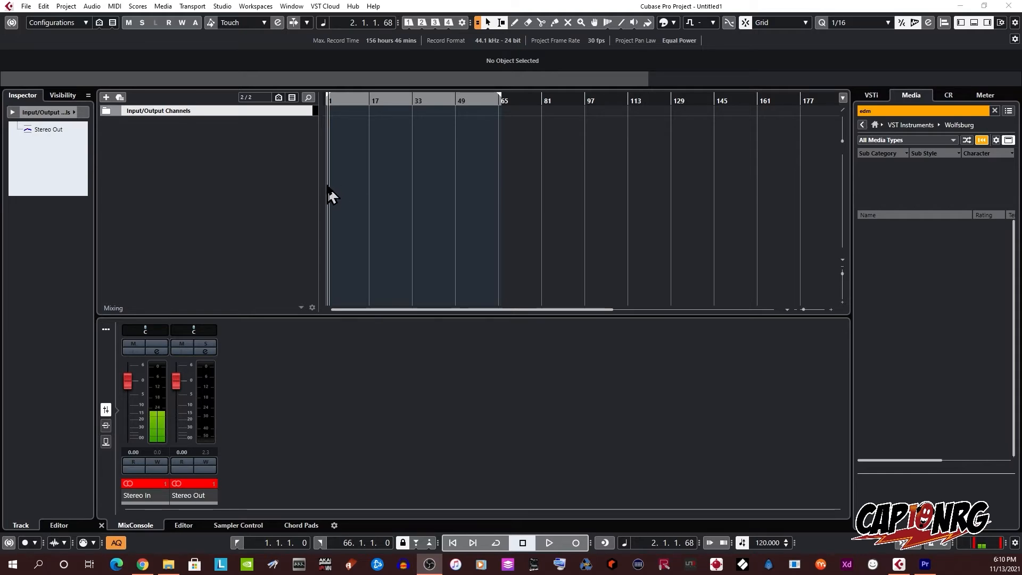
Narrow the track list to give the project's event display more width.
{"action": "left_click_drag", "start_coordinate": [320, 190], "coordinate": [271, 188]}
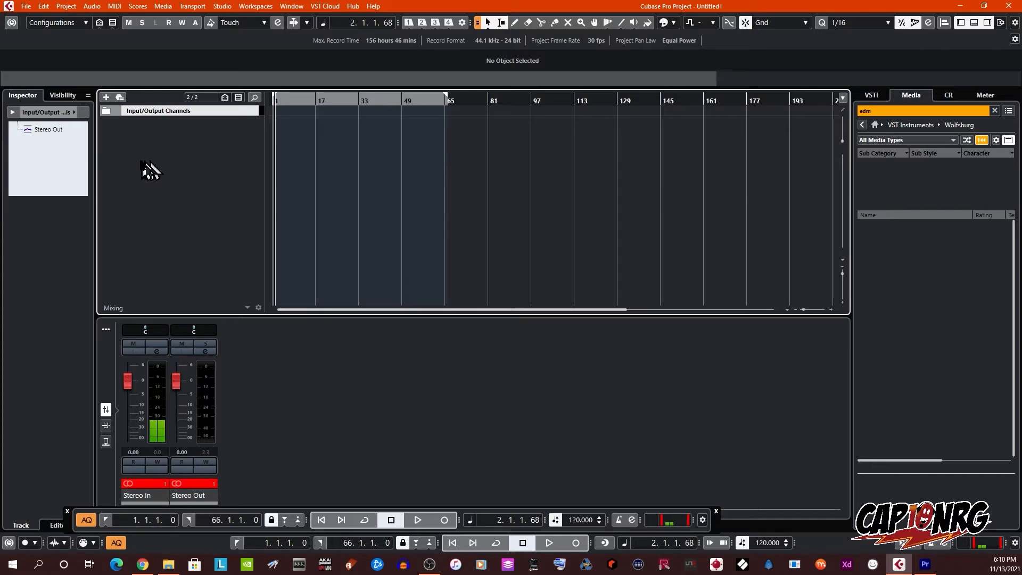
{"action": "right_click", "coordinate": [141, 163]}
{"action": "left_click", "coordinate": [130, 160]}
{"action": "left_click", "coordinate": [42, 155]}
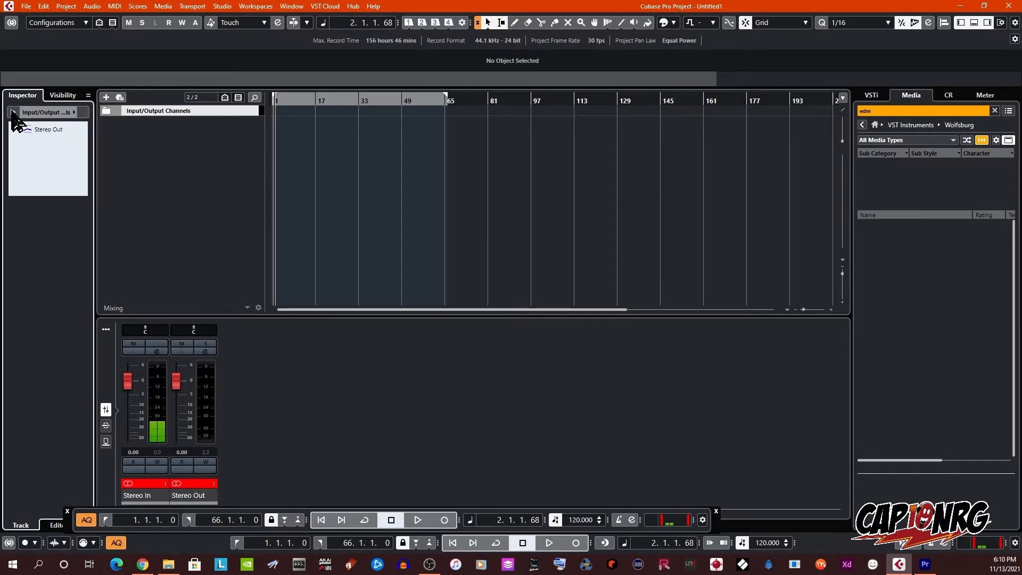
Add one instrument track using Groove Agent SE with its audio output routed to Stereo Out.
{"action": "right_click", "coordinate": [148, 140]}
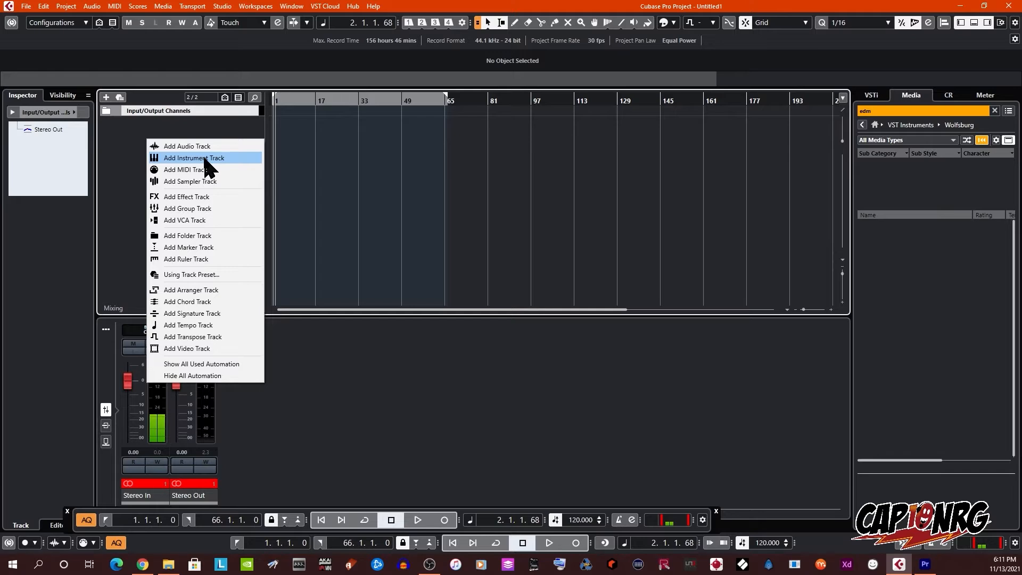
{"action": "left_click", "coordinate": [205, 158]}
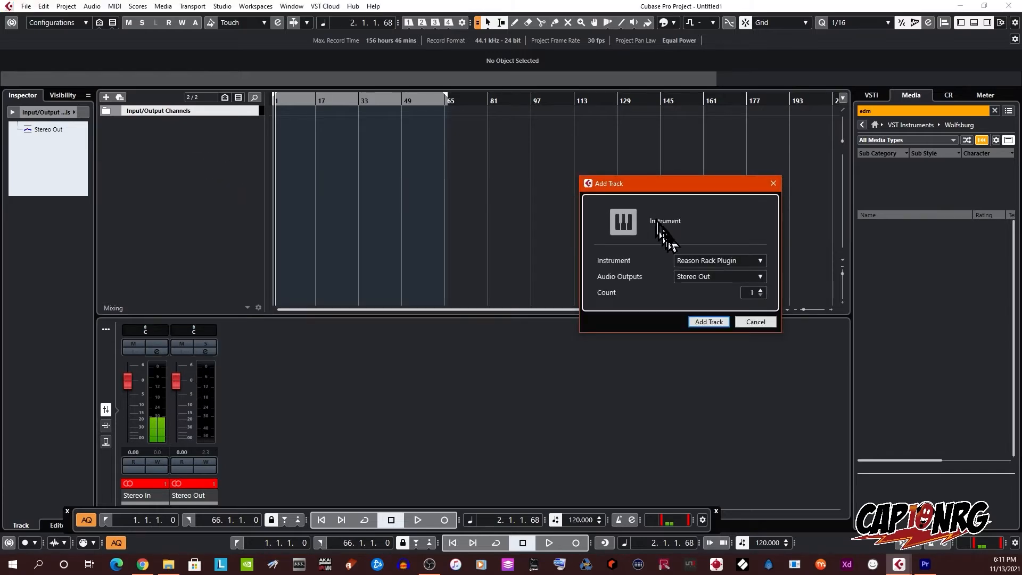
{"action": "left_click", "coordinate": [725, 260]}
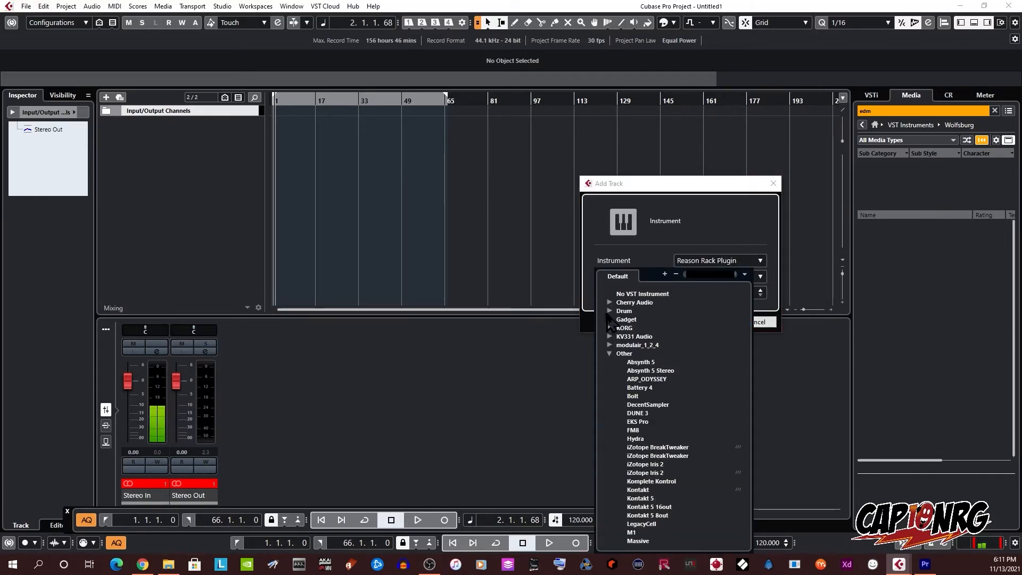
{"action": "left_click", "coordinate": [609, 311]}
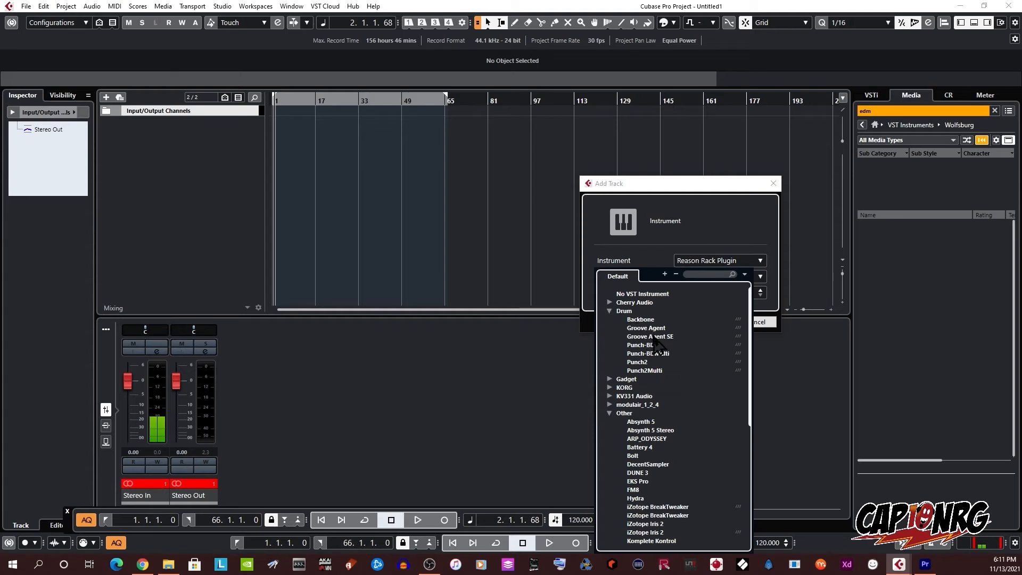
{"action": "left_click", "coordinate": [654, 336]}
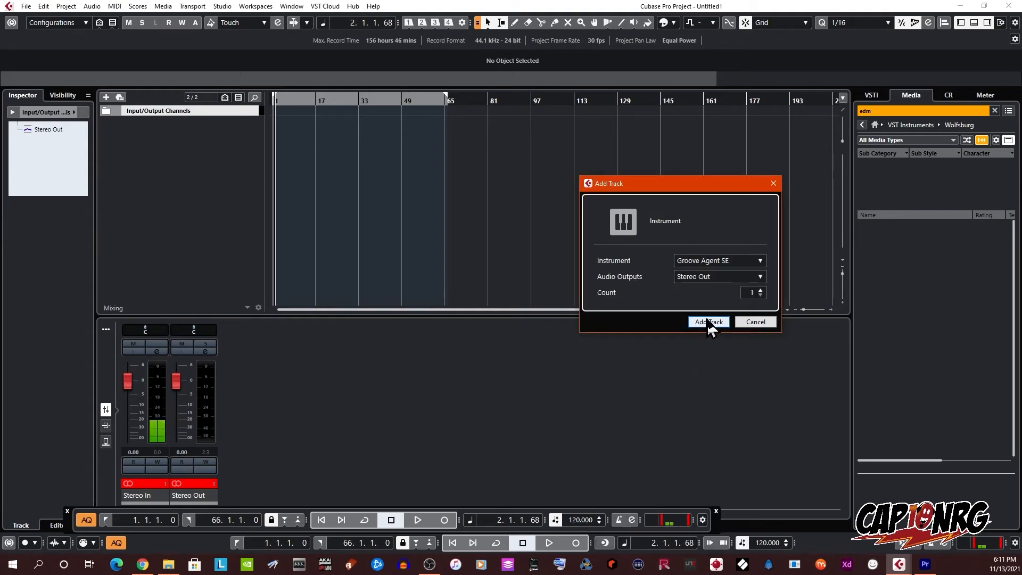
{"action": "left_click", "coordinate": [709, 322]}
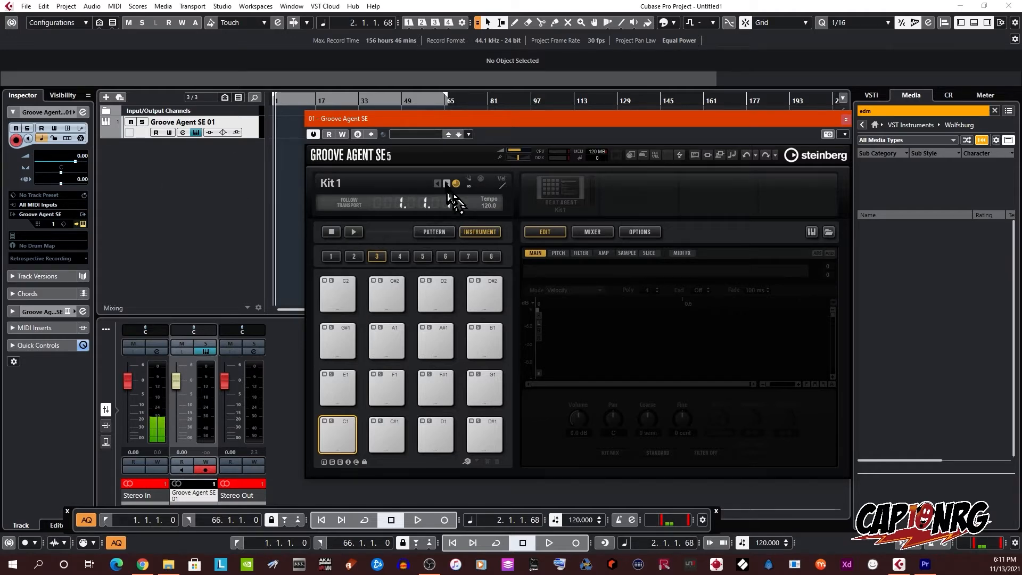
Load the Dance Kit 01 preset into Groove Agent SE and audition its kick, snare and clap pads.
{"action": "left_click", "coordinate": [421, 135]}
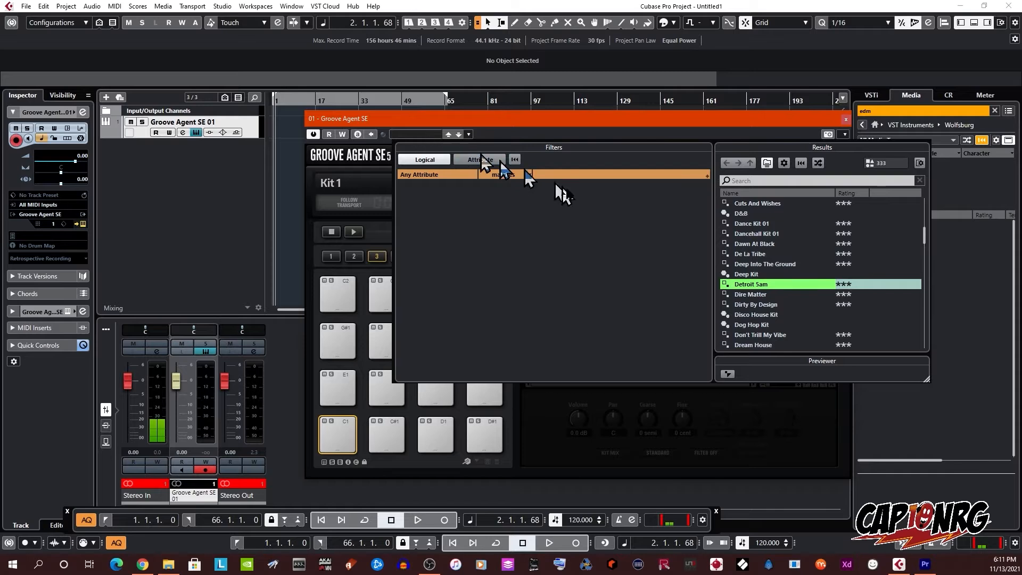
{"action": "double_click", "coordinate": [761, 224]}
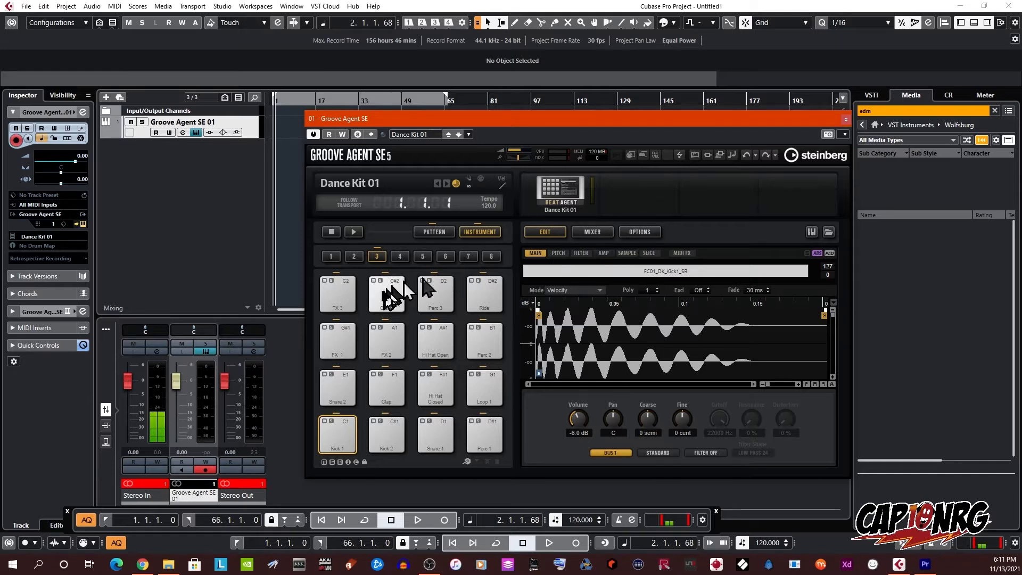
{"action": "left_click", "coordinate": [338, 434]}
{"action": "left_click", "coordinate": [343, 389]}
{"action": "left_click", "coordinate": [401, 399]}
{"action": "left_click", "coordinate": [392, 433]}
{"action": "left_click", "coordinate": [440, 430]}
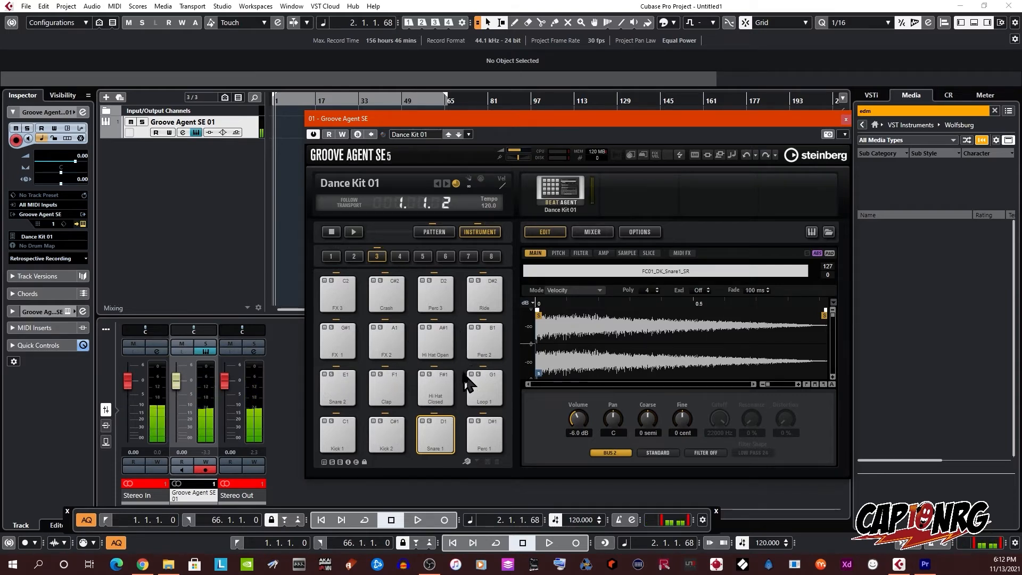
Close the Groove Agent SE window and lower the instrument's channel fader to -12.0 dB.
{"action": "left_click_drag", "start_coordinate": [466, 121], "coordinate": [471, 99]}
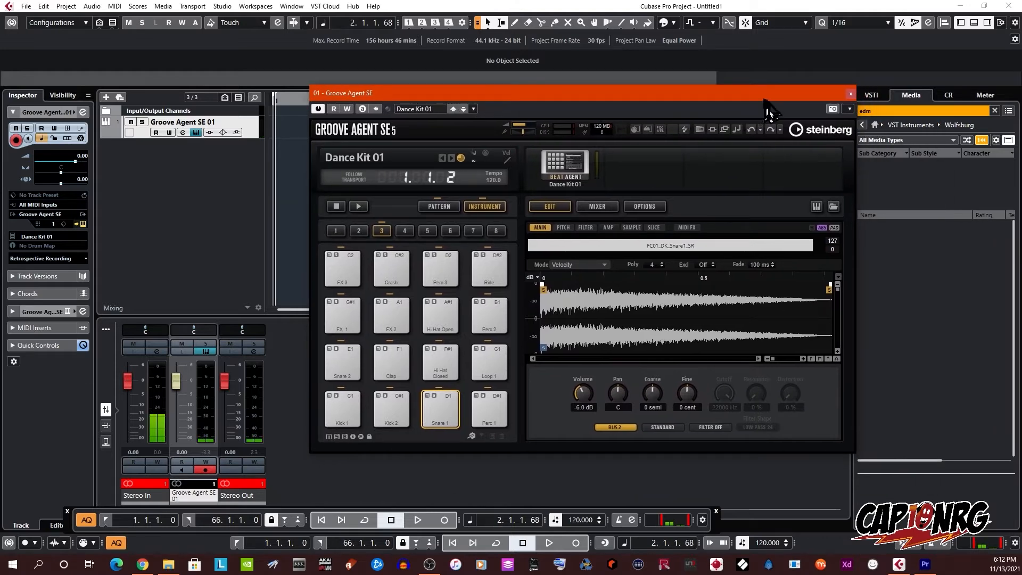
{"action": "left_click", "coordinate": [851, 94]}
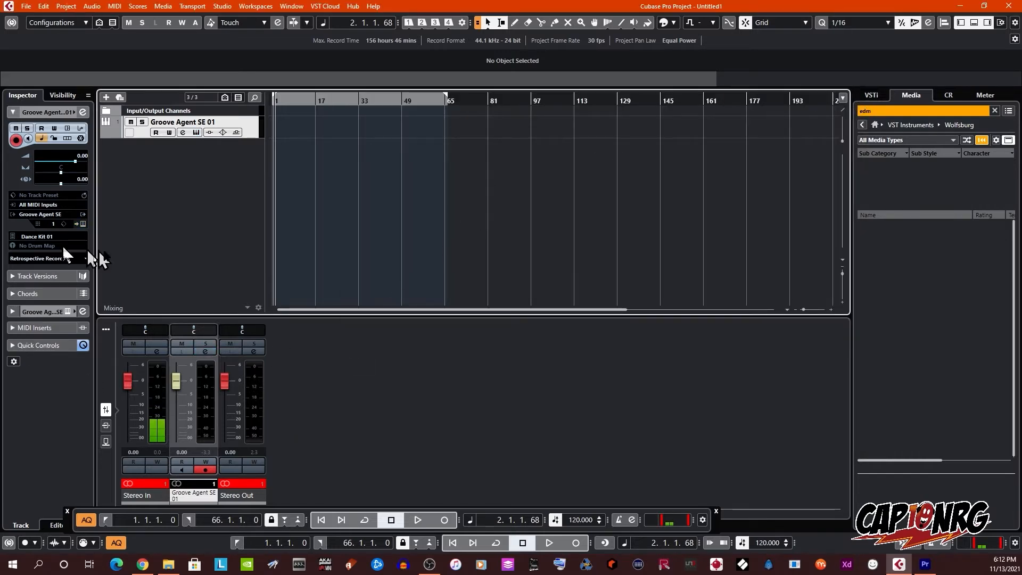
{"action": "left_click", "coordinate": [196, 132]}
{"action": "left_click", "coordinate": [197, 133]}
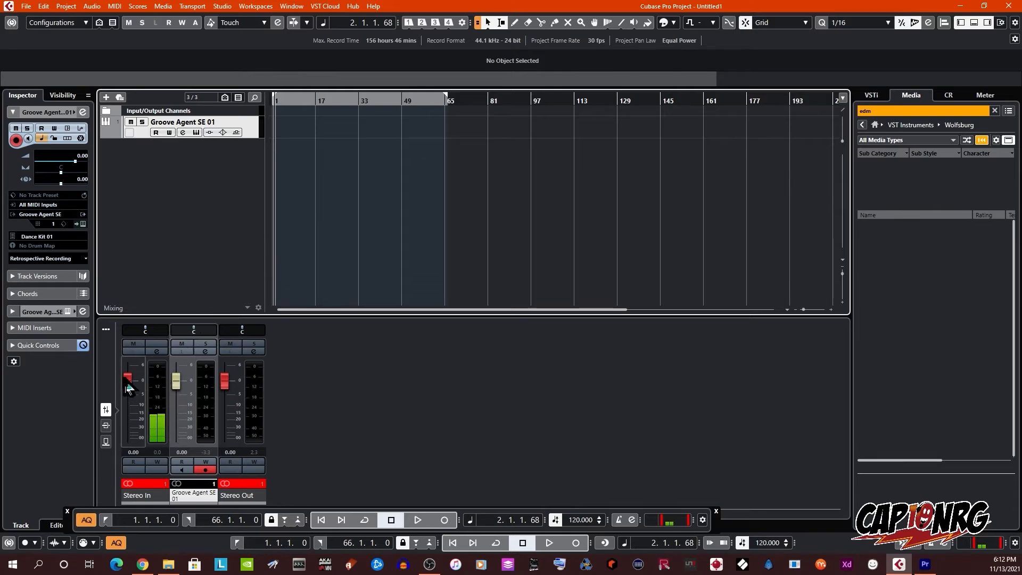
{"action": "left_click", "coordinate": [177, 383]}
{"action": "left_click_drag", "start_coordinate": [176, 380], "coordinate": [176, 409]}
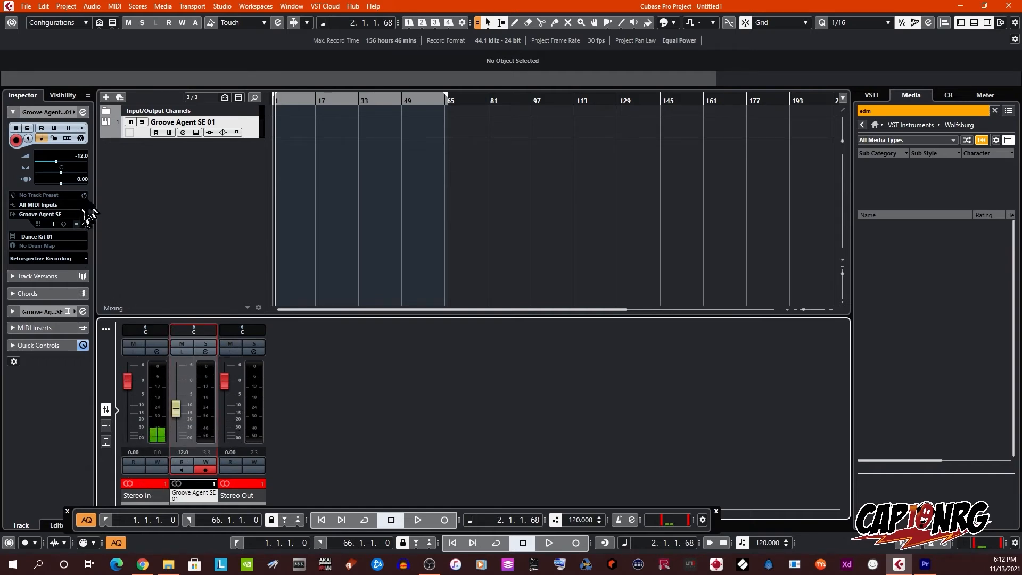
Add a second instrument track using Reason Rack Plugin, with its audio output routed to Stereo Out.
{"action": "right_click", "coordinate": [177, 208]}
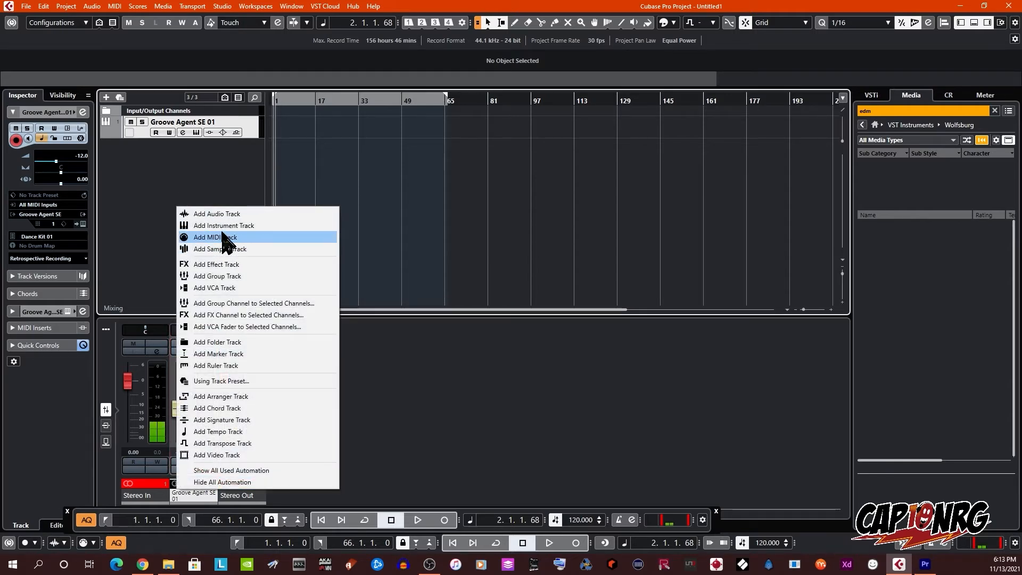
{"action": "left_click", "coordinate": [222, 228]}
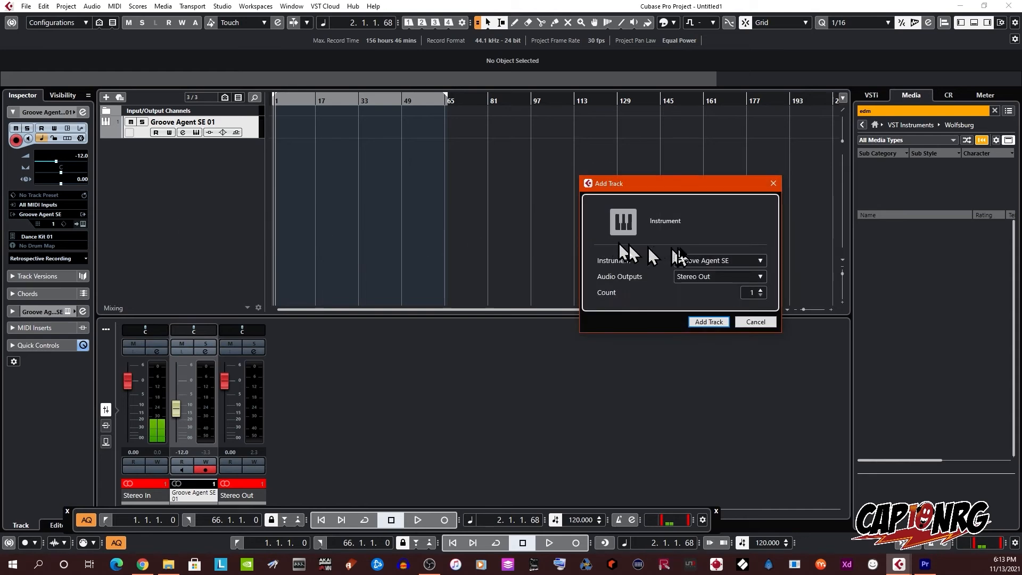
{"action": "left_click", "coordinate": [706, 262]}
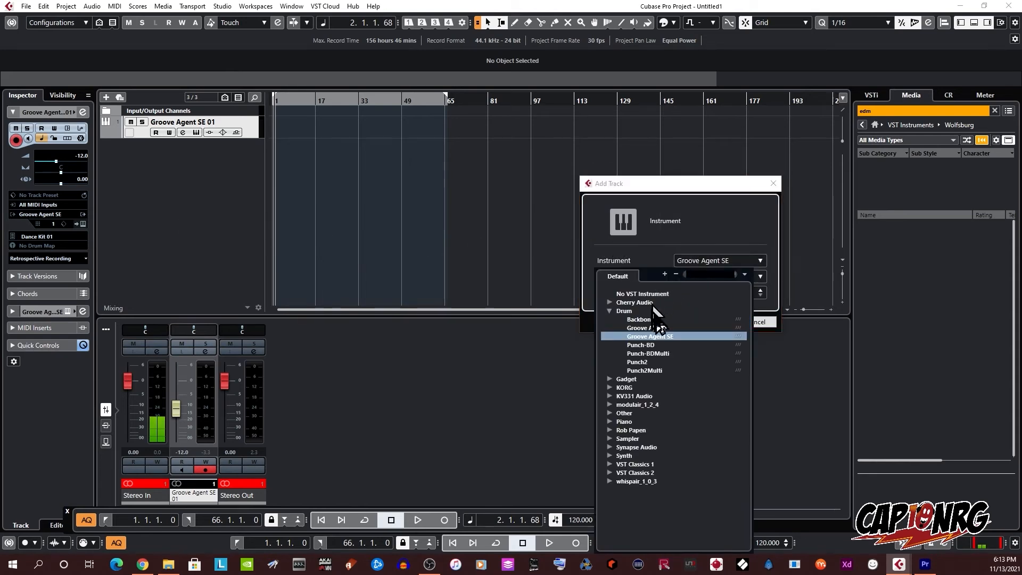
{"action": "left_click", "coordinate": [693, 274]}
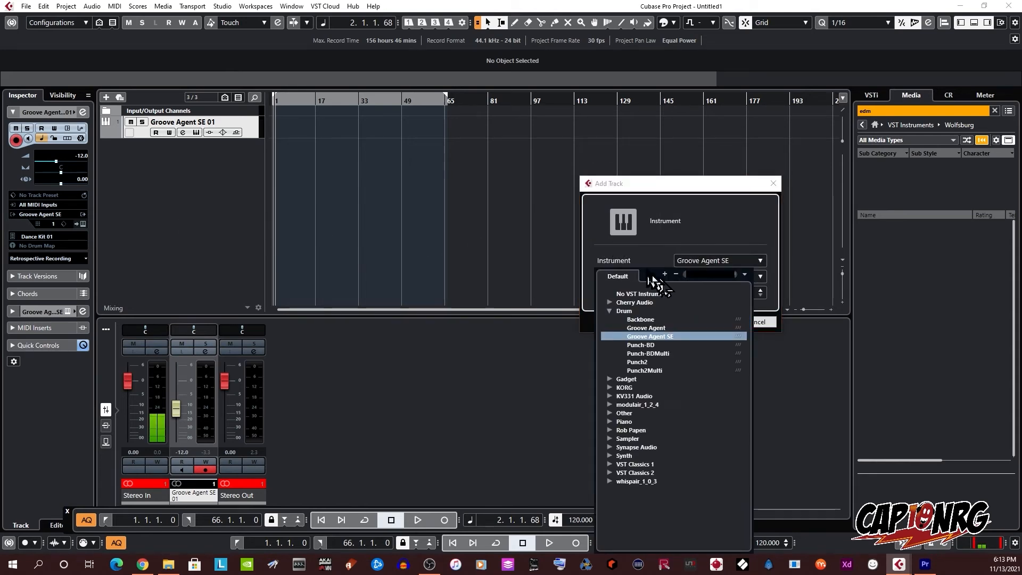
{"action": "type", "text": "reason"}
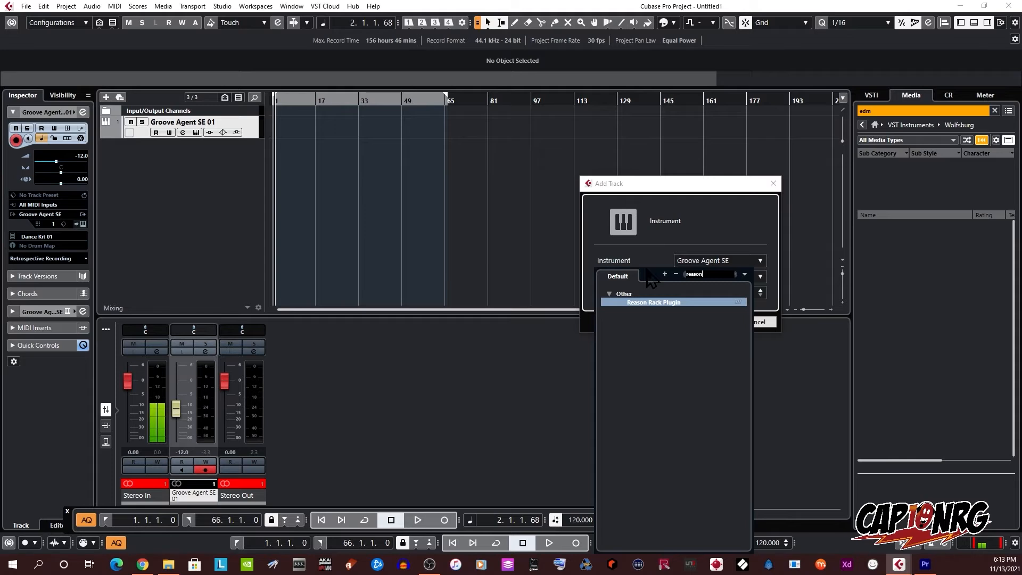
{"action": "key", "text": "Return"}
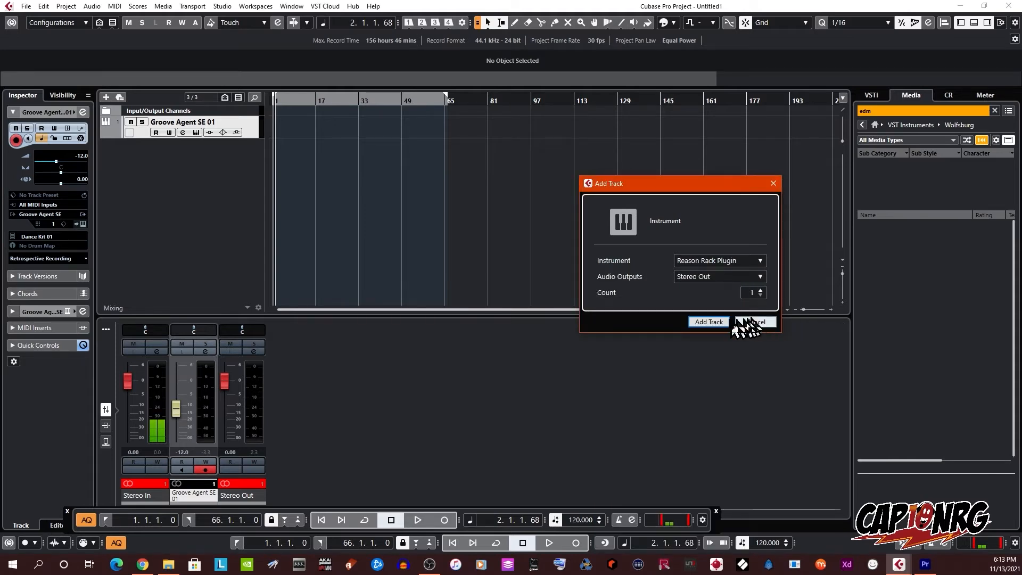
{"action": "left_click", "coordinate": [712, 322]}
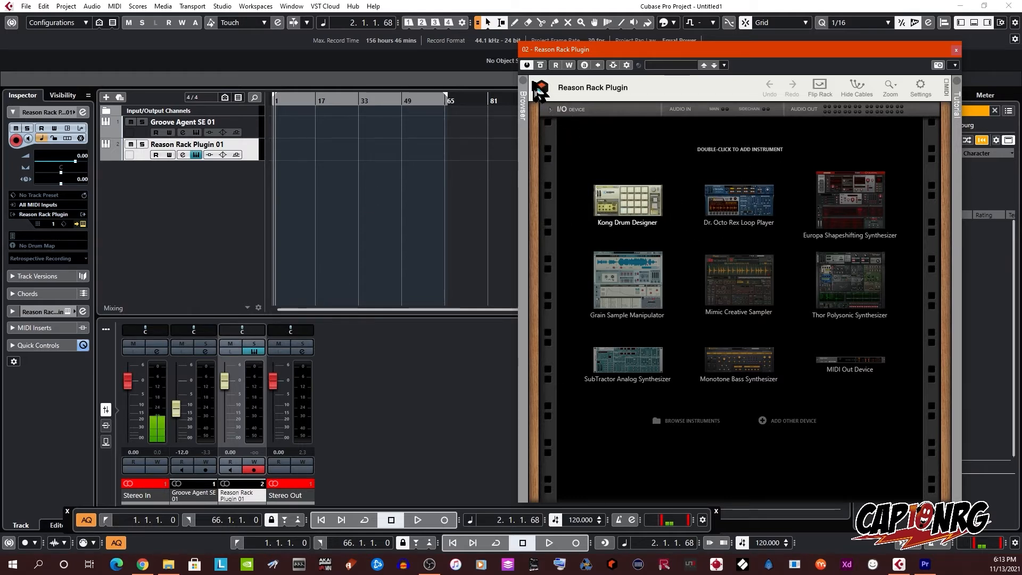
Add the Drum Sequencer player device to the empty Reason rack.
{"action": "left_click", "coordinate": [524, 86]}
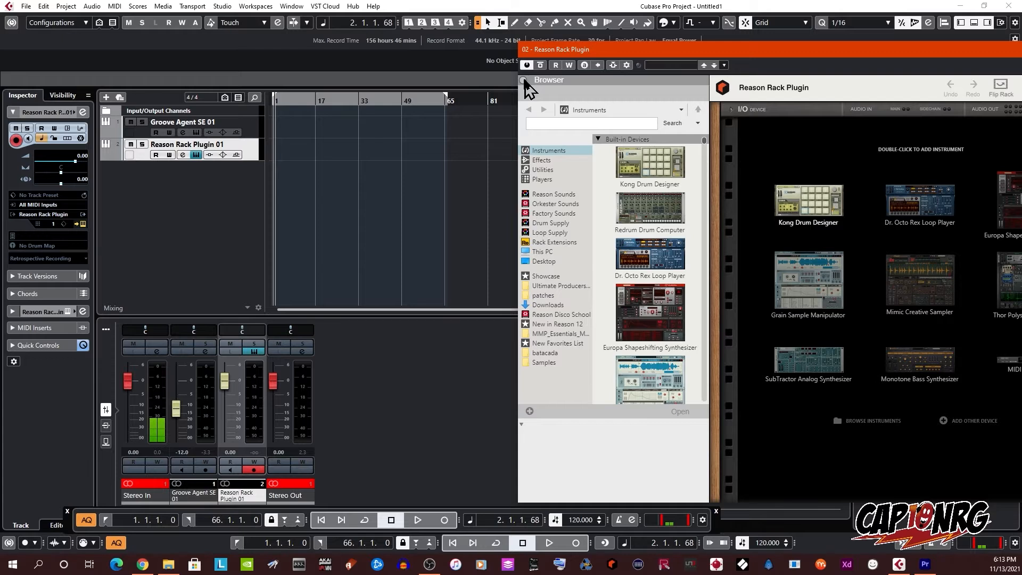
{"action": "left_click", "coordinate": [526, 84]}
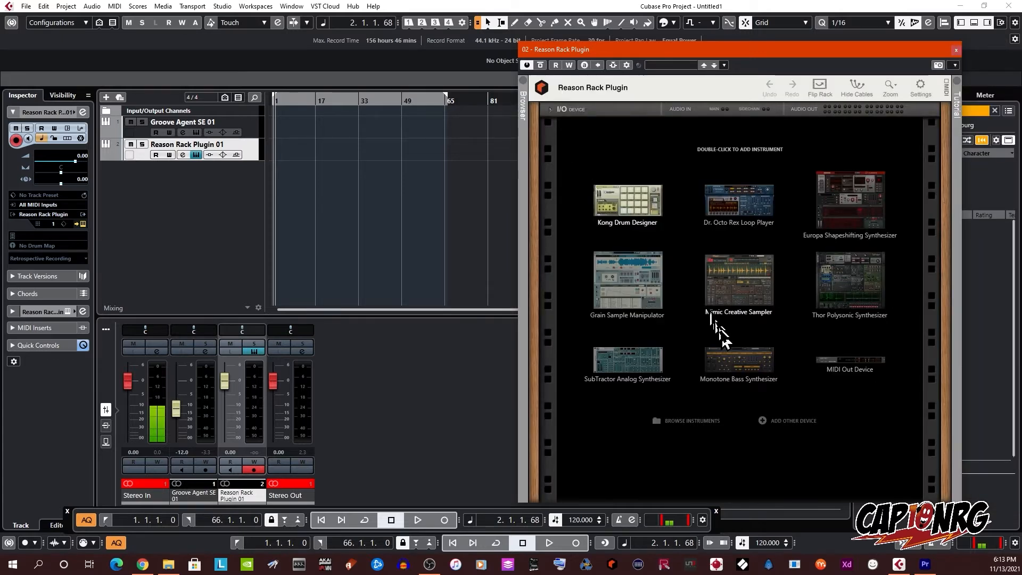
{"action": "left_click", "coordinate": [762, 421]}
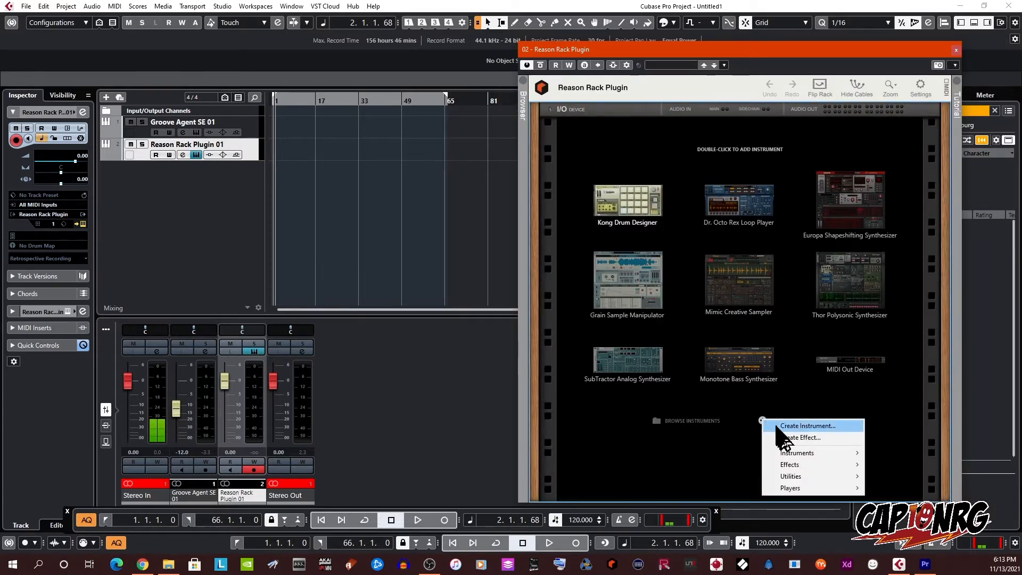
{"action": "mouse_move", "coordinate": [786, 486]}
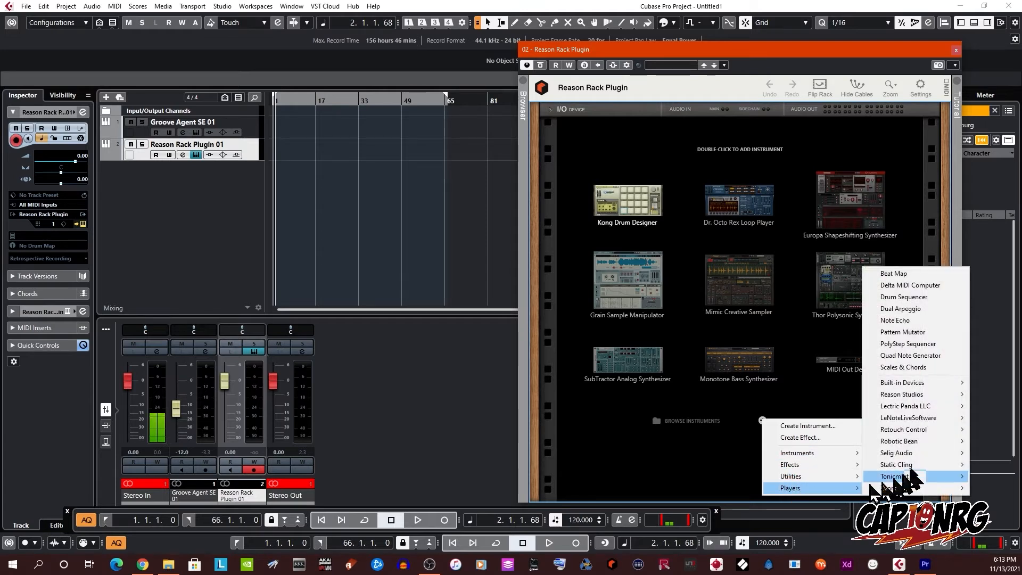
{"action": "mouse_move", "coordinate": [935, 432]}
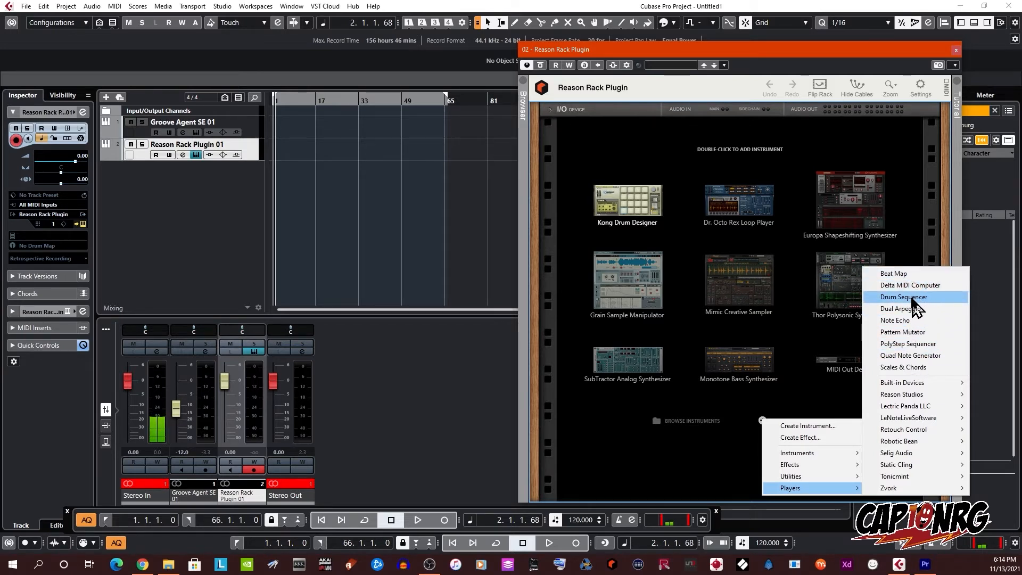
{"action": "left_click", "coordinate": [912, 298]}
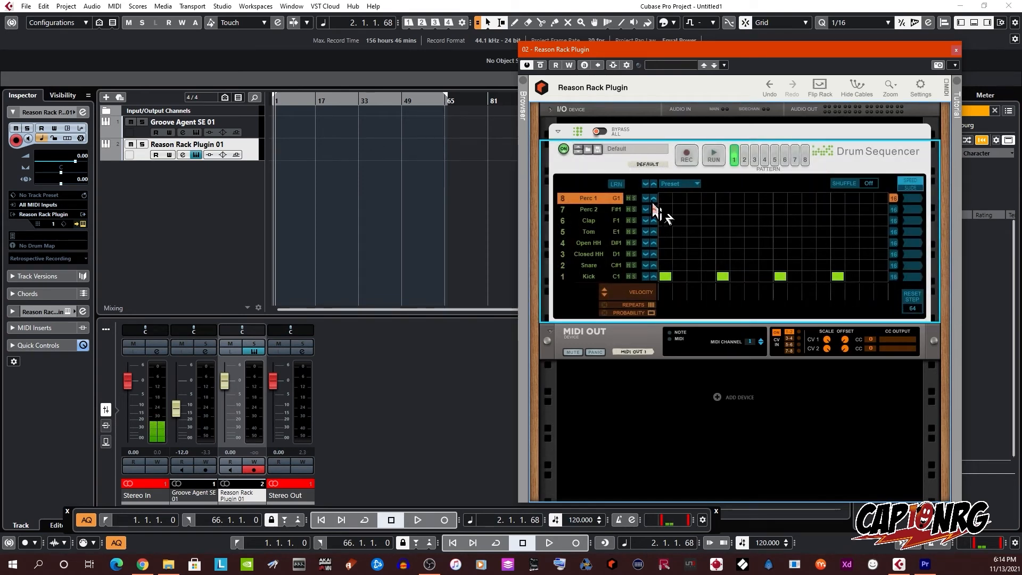
Try the Breakbeat 4 patch in the Drum Sequencer and replace it with the Eclectic Four patch.
{"action": "left_click", "coordinate": [636, 152]}
{"action": "left_click", "coordinate": [678, 233]}
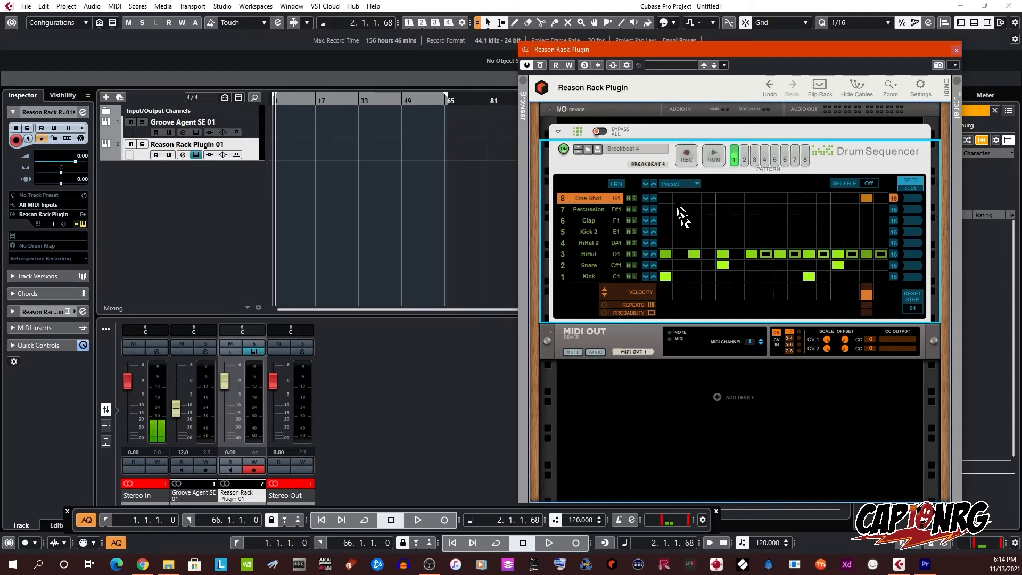
{"action": "left_click", "coordinate": [662, 151]}
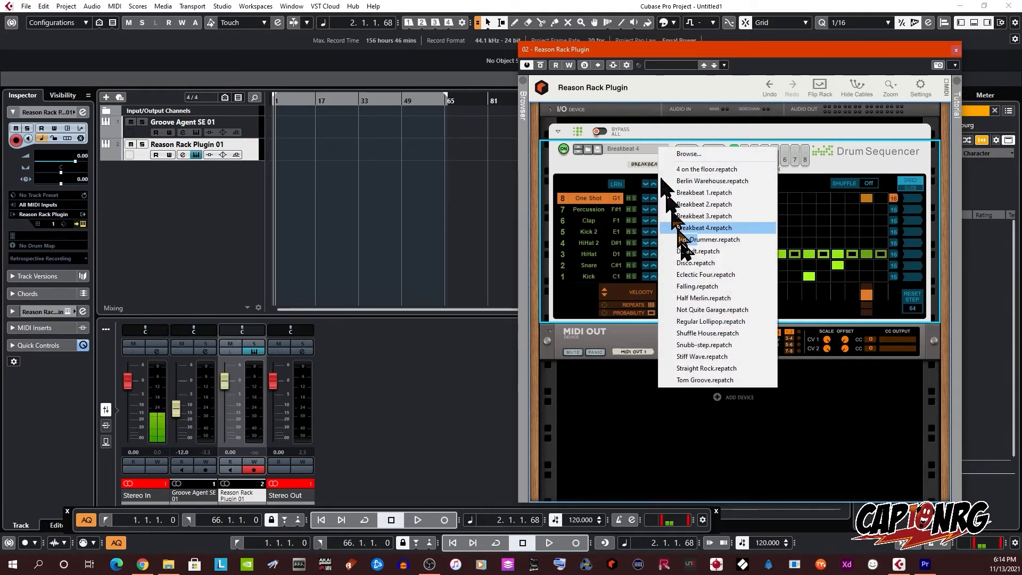
{"action": "left_click", "coordinate": [706, 275]}
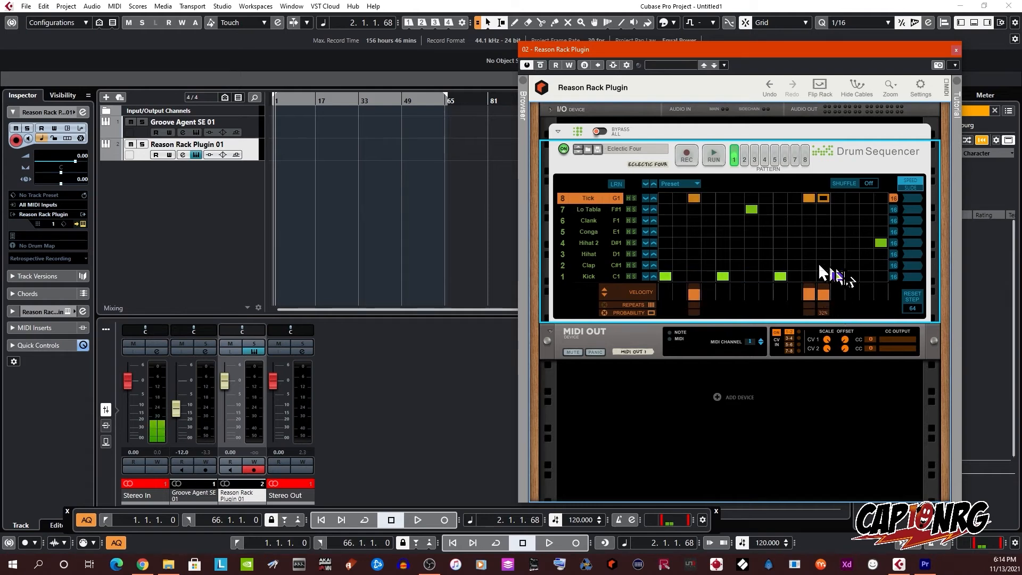
{"action": "left_click", "coordinate": [837, 277]}
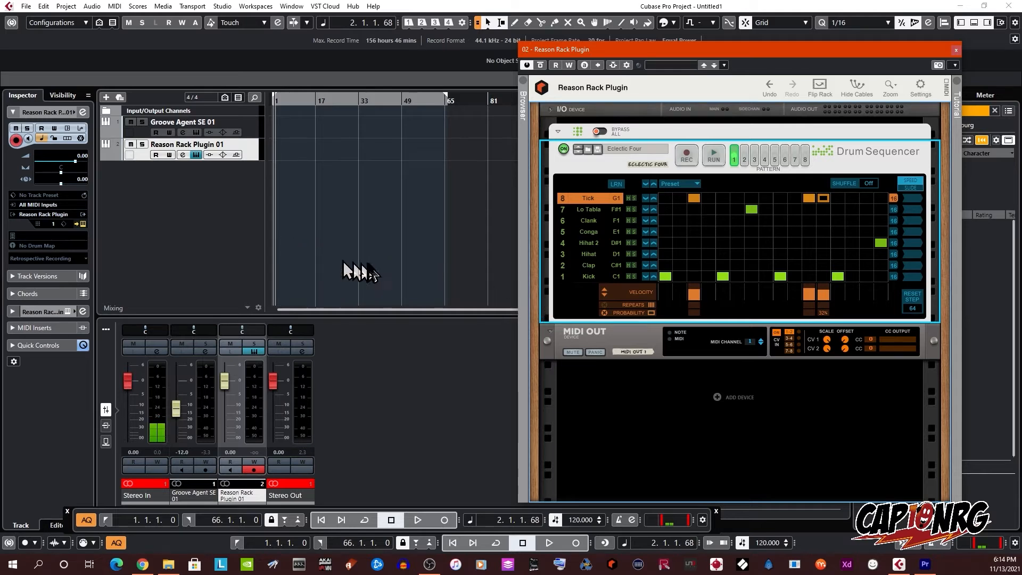
Rename the Reason Rack Plugin 01 track as Reason Drum Player.
{"action": "left_click", "coordinate": [224, 142]}
{"action": "double_click", "coordinate": [224, 144]}
{"action": "left_click_drag", "start_coordinate": [228, 150], "coordinate": [99, 145]}
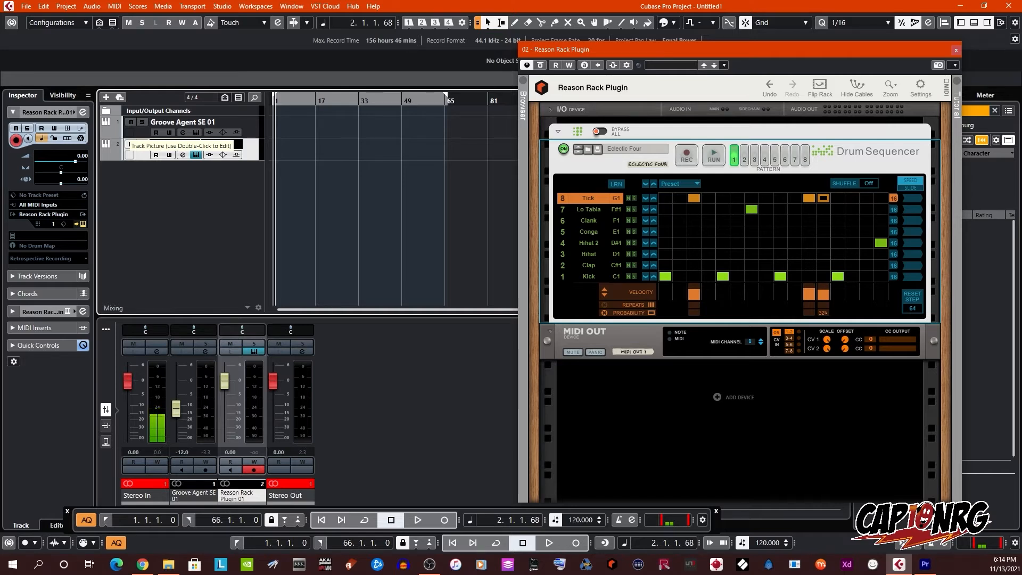
{"action": "key", "text": "Return"}
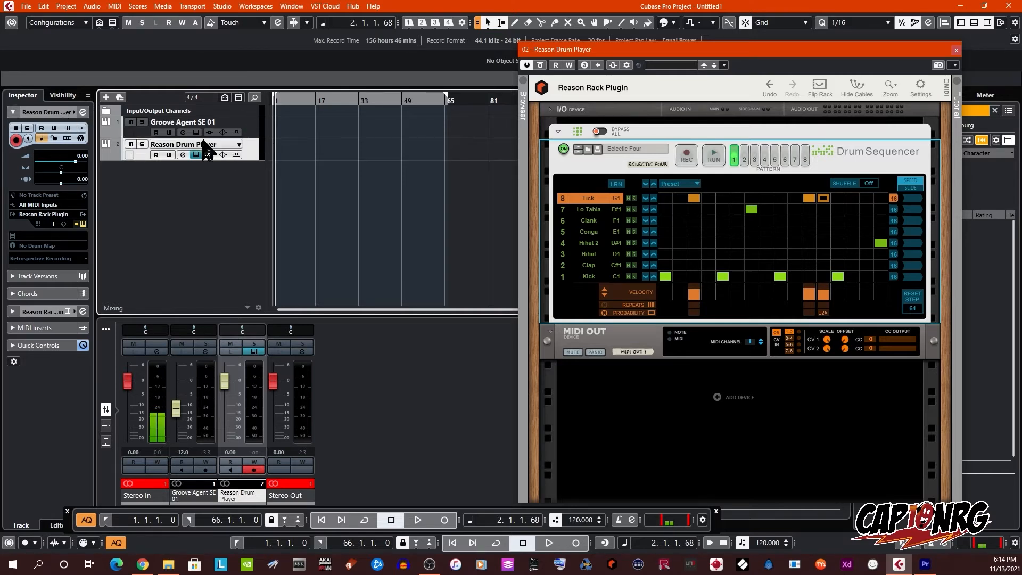
Rename the Groove Agent SE 01 track as Reason Drums GA.
{"action": "double_click", "coordinate": [215, 122]}
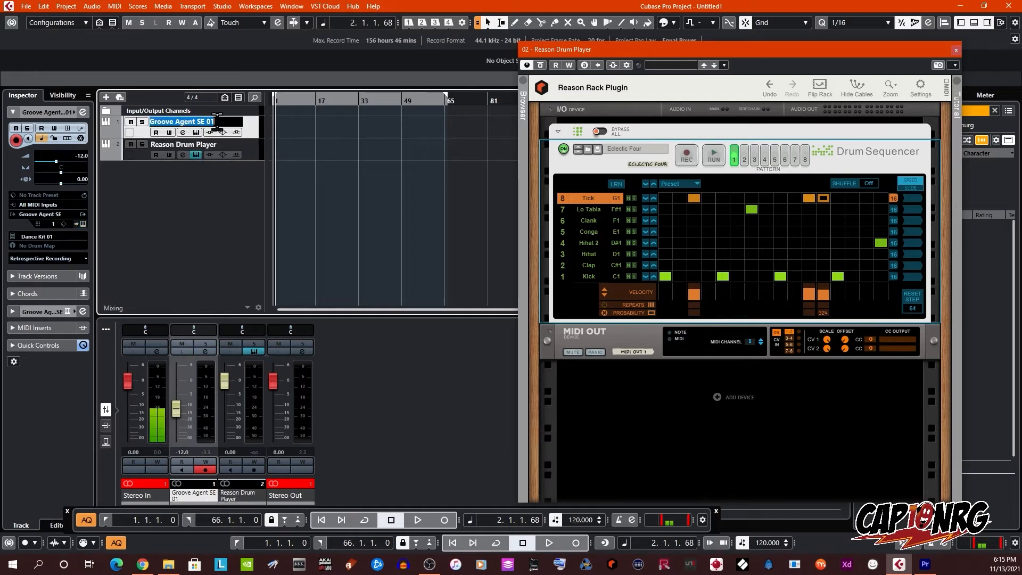
{"action": "left_click_drag", "start_coordinate": [215, 121], "coordinate": [184, 122]}
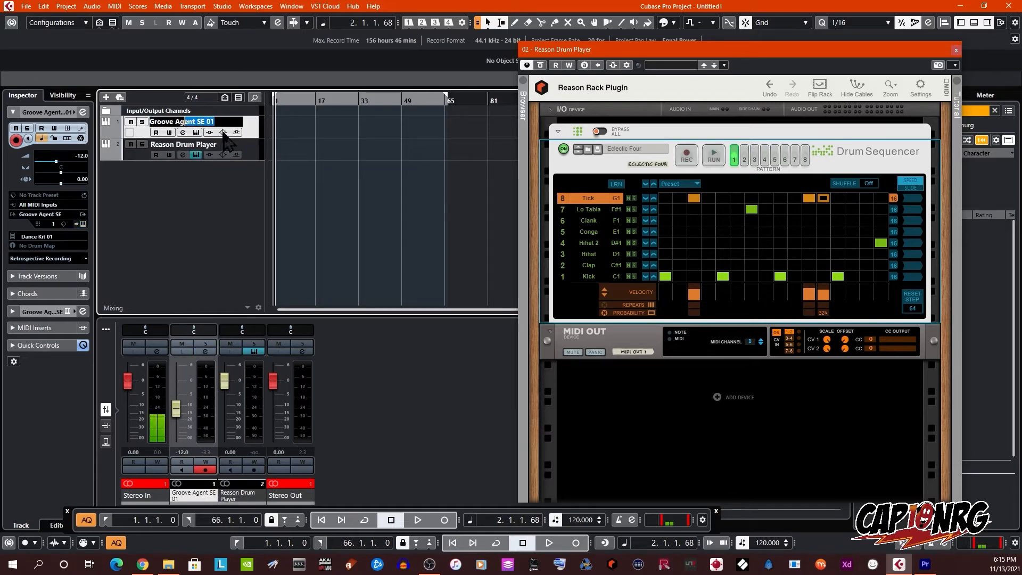
{"action": "key", "text": "shift+Left"}
{"action": "key", "text": "shift+Left"}
{"action": "key", "text": "shift+Left"}
{"action": "key", "text": "shift+Left"}
{"action": "key", "text": "shift+Left"}
{"action": "key", "text": "shift+Left"}
{"action": "key", "text": "shift+Left"}
{"action": "key", "text": "shift+Left"}
{"action": "key", "text": "shift+Left"}
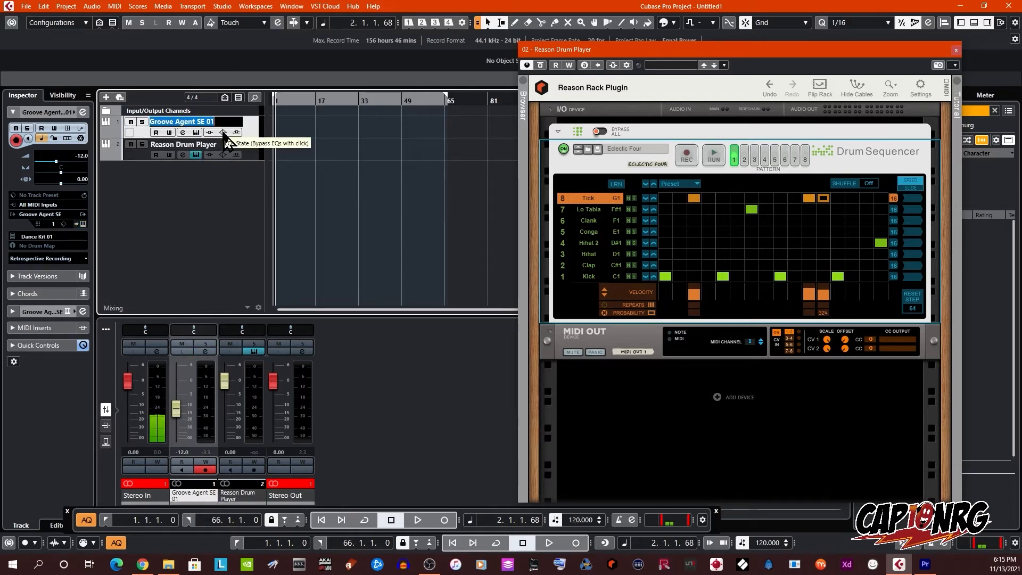
{"action": "type", "text": "Reason Drume"}
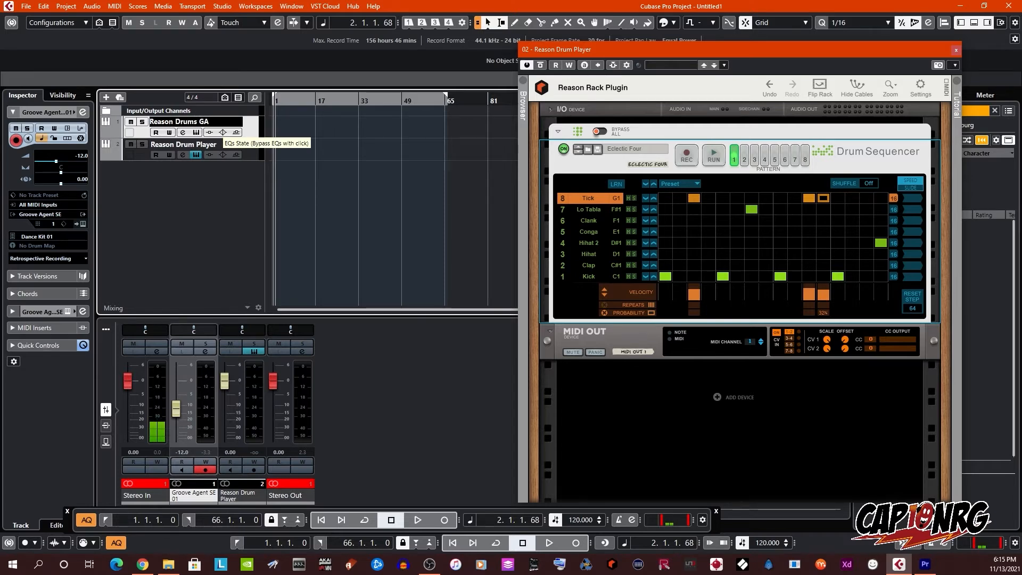
{"action": "type", "text": " GA"}
{"action": "key", "text": "Return"}
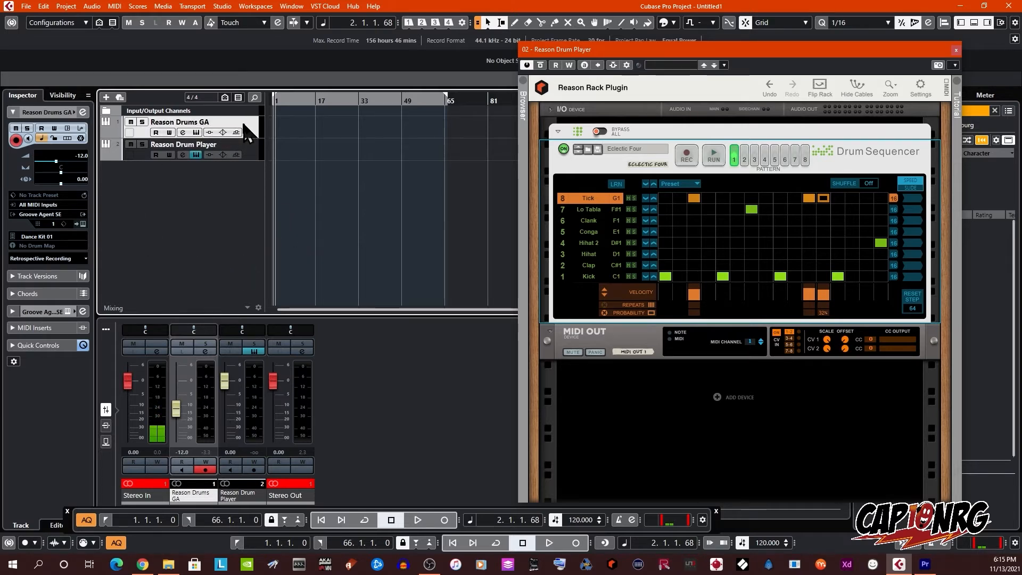
Set the MIDI input of the Reason Drums GA track to 02. Reason Drum Player - Event Out.
{"action": "left_click", "coordinate": [42, 206]}
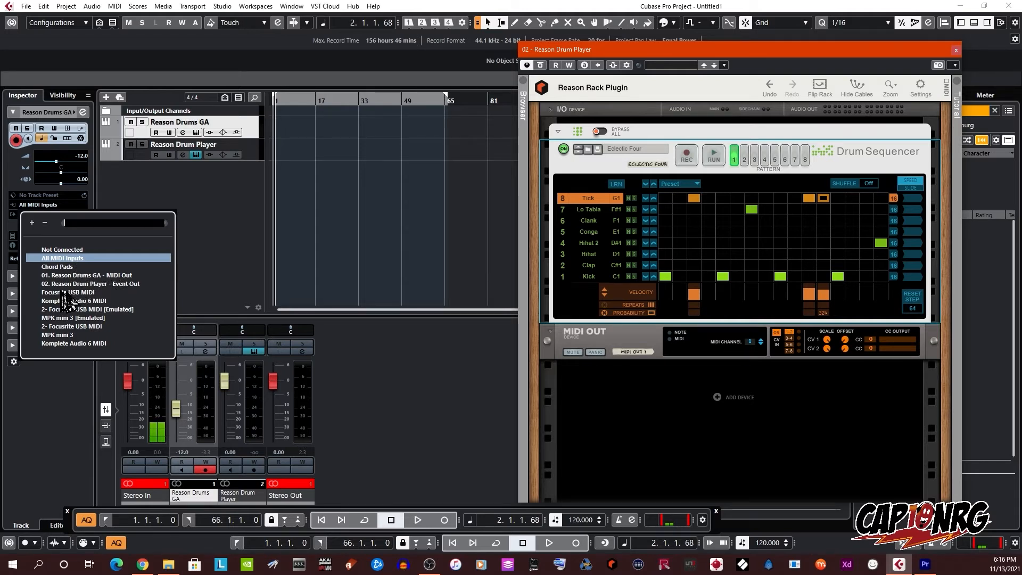
{"action": "left_click", "coordinate": [122, 285]}
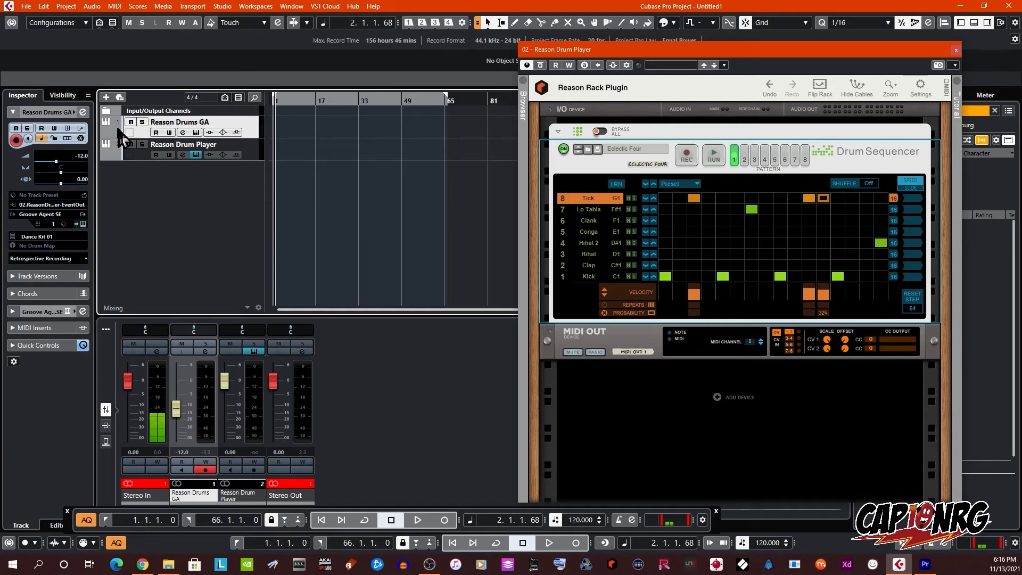
{"action": "left_click", "coordinate": [139, 159]}
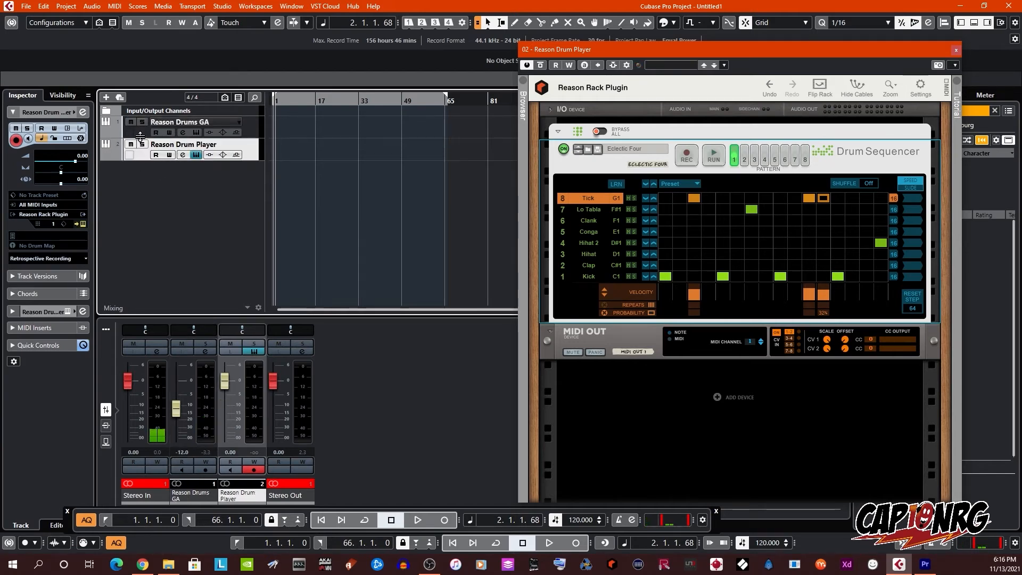
{"action": "left_click", "coordinate": [140, 135]}
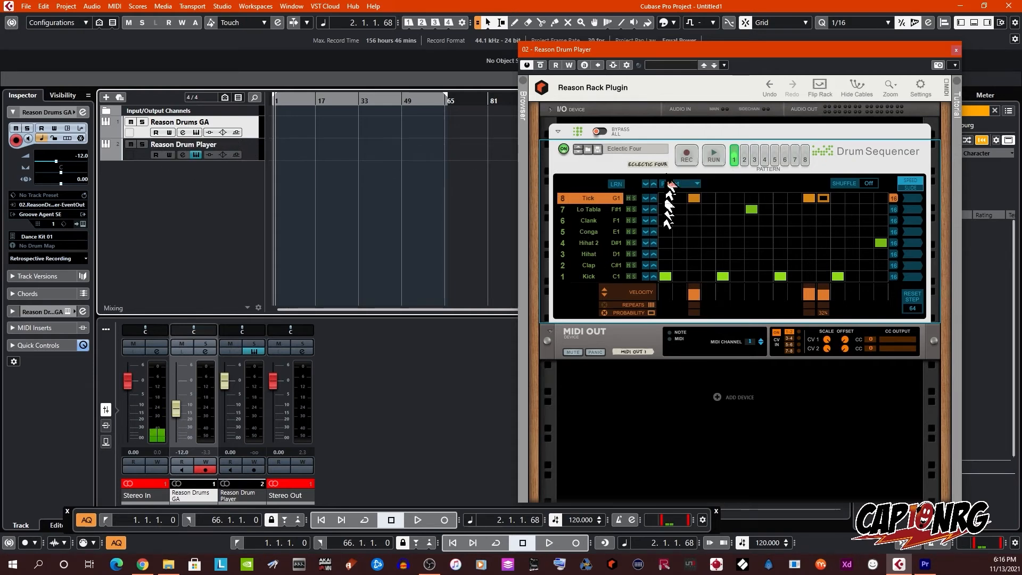
Run the Drum Sequencer and compare playback with Reason Drum Player and Reason Drums GA selected in turn.
{"action": "left_click", "coordinate": [717, 158]}
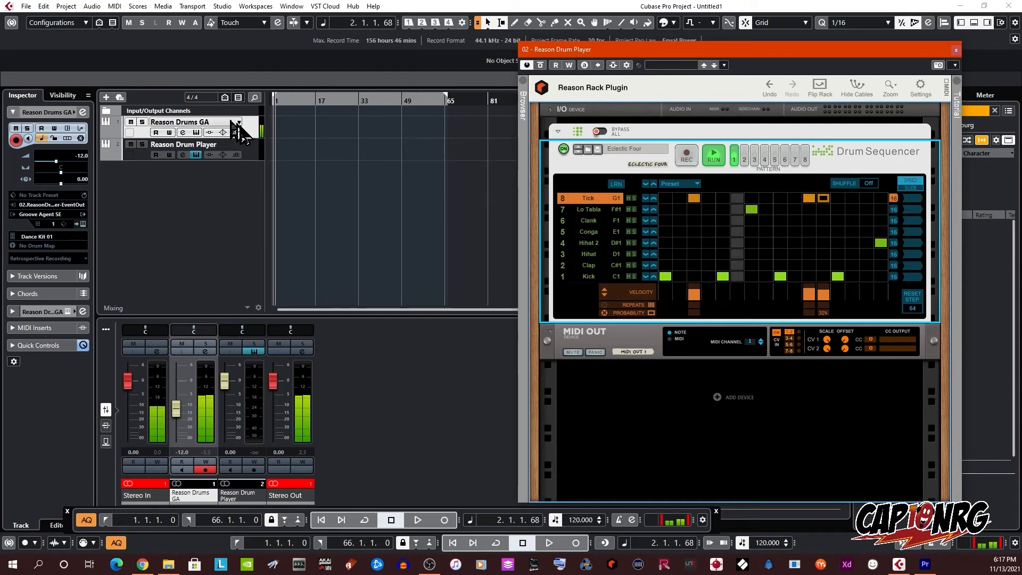
{"action": "left_click", "coordinate": [254, 152]}
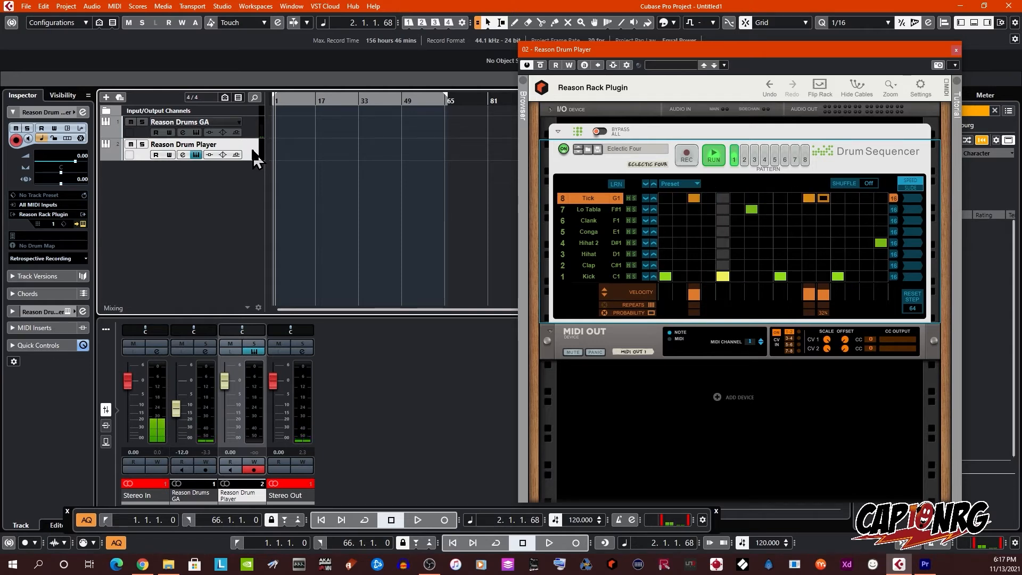
{"action": "left_click", "coordinate": [252, 127]}
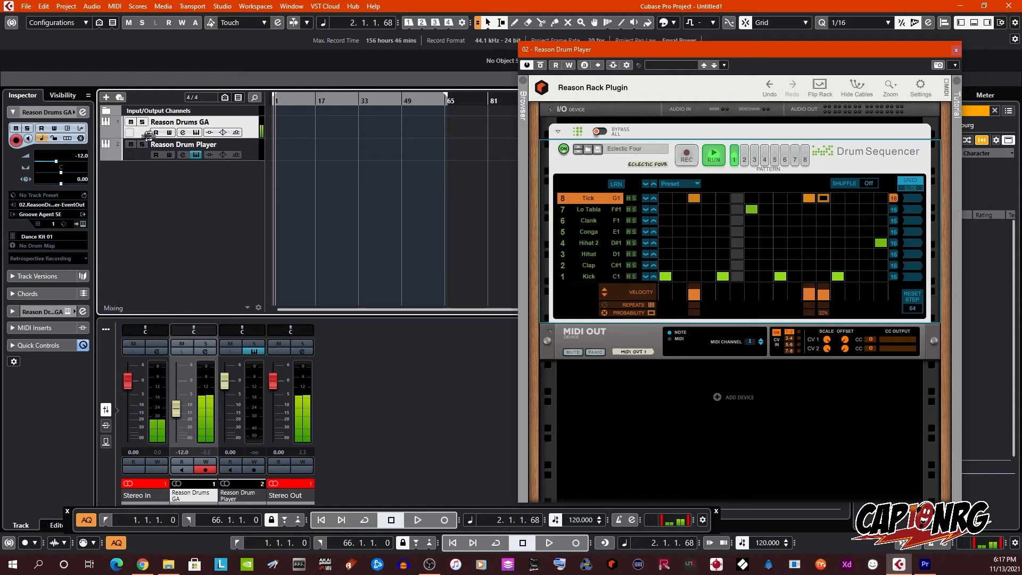
{"action": "left_click", "coordinate": [260, 153]}
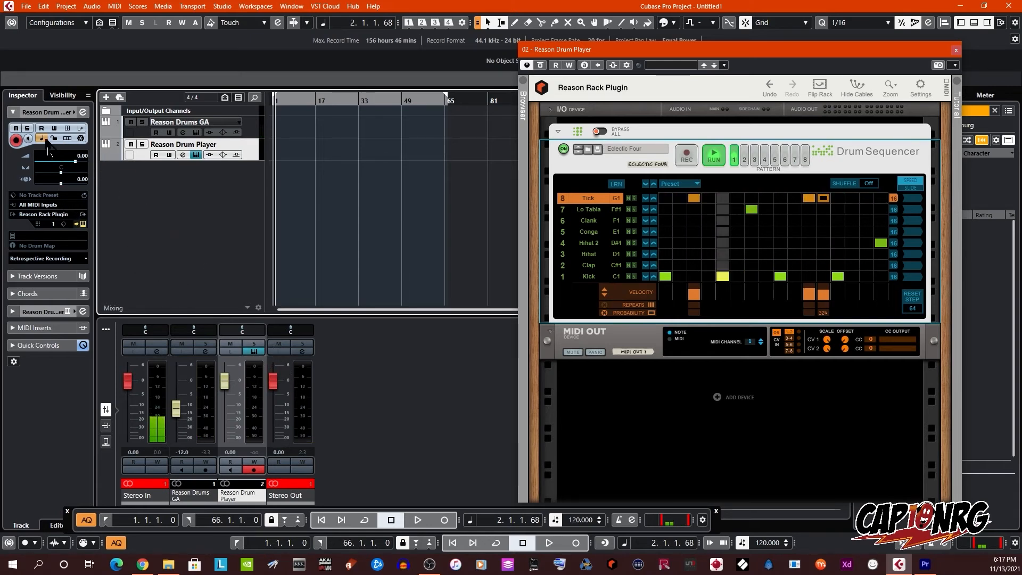
Enable monitoring on the Reason Drums GA track and select the Reason Drum Player track.
{"action": "left_click", "coordinate": [136, 131]}
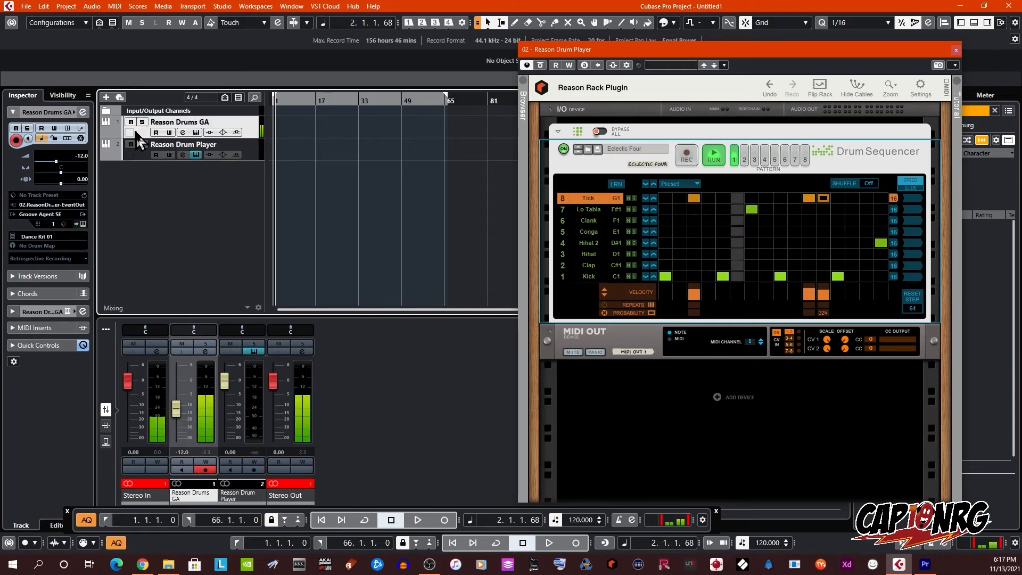
{"action": "left_click", "coordinate": [27, 139]}
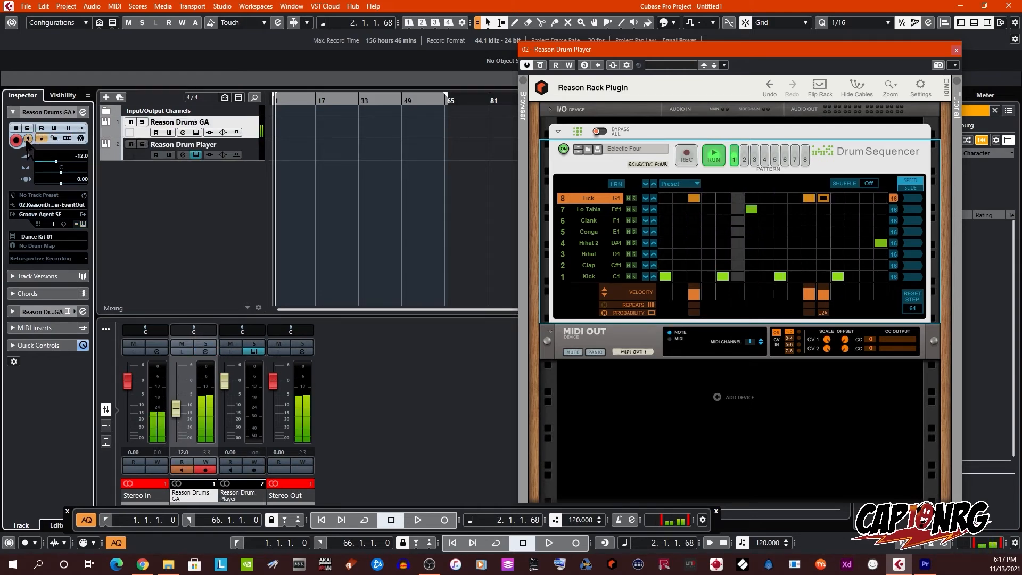
{"action": "left_click", "coordinate": [141, 154]}
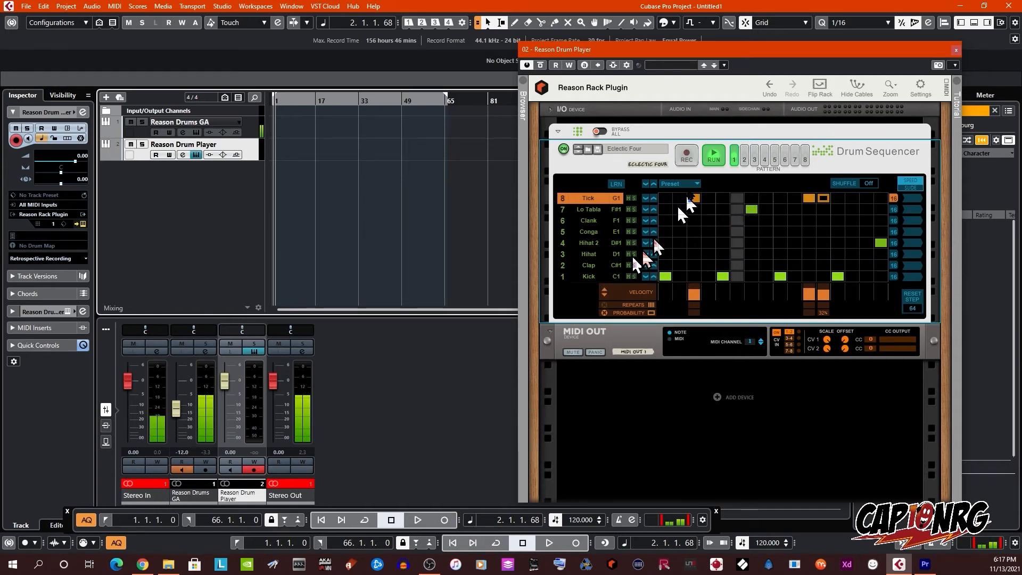
Add Hihat 2 hits on steps 3, 5 and 9 of Drum Sequencer pattern 1.
{"action": "left_click", "coordinate": [695, 243]}
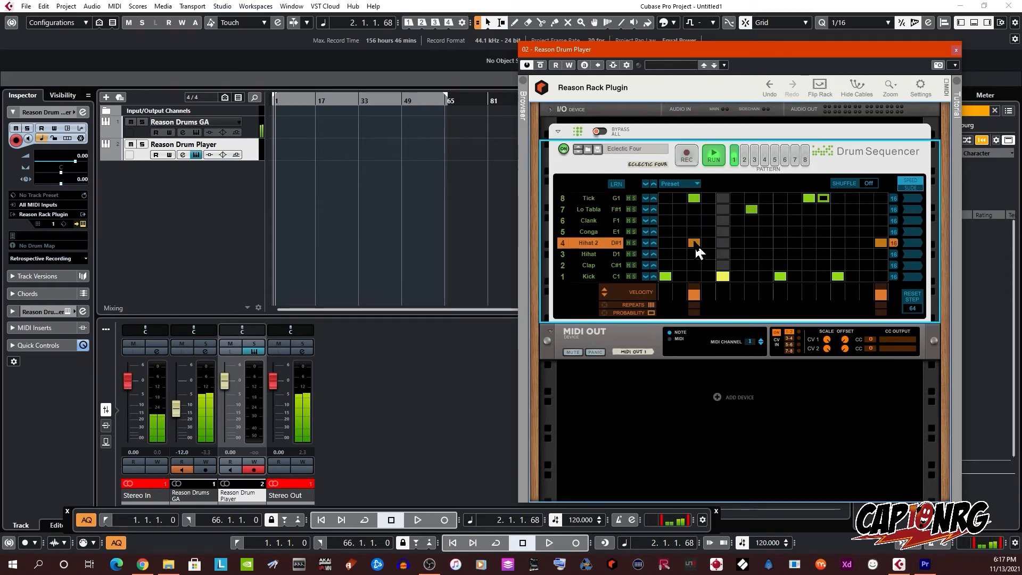
{"action": "left_click", "coordinate": [722, 244]}
{"action": "left_click", "coordinate": [778, 243]}
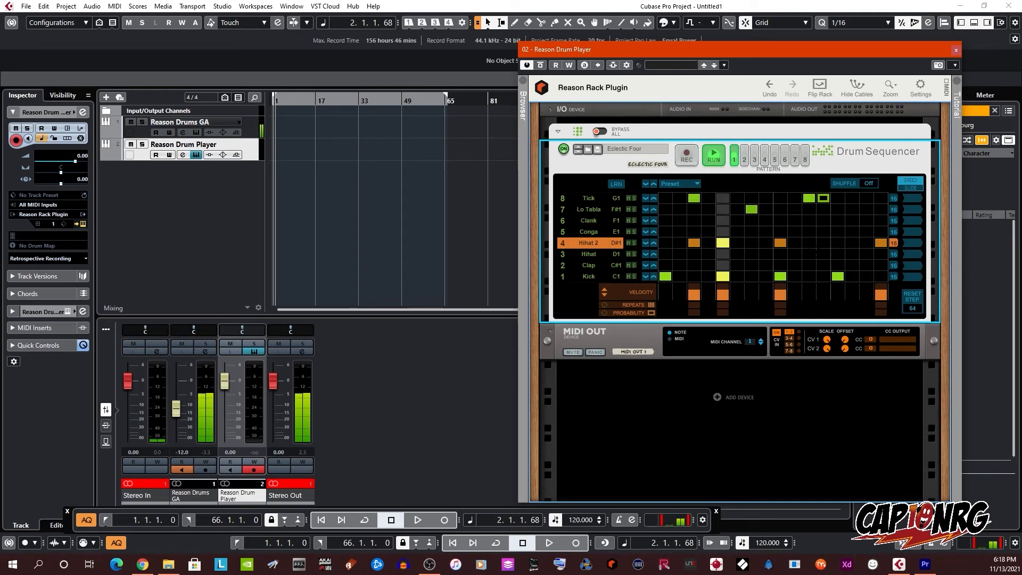
Place Conga hits on steps 3, 7, 12 and 15 of pattern 1 and remove the Hihat 2 hits on steps 3 and 5.
{"action": "left_click", "coordinate": [838, 231]}
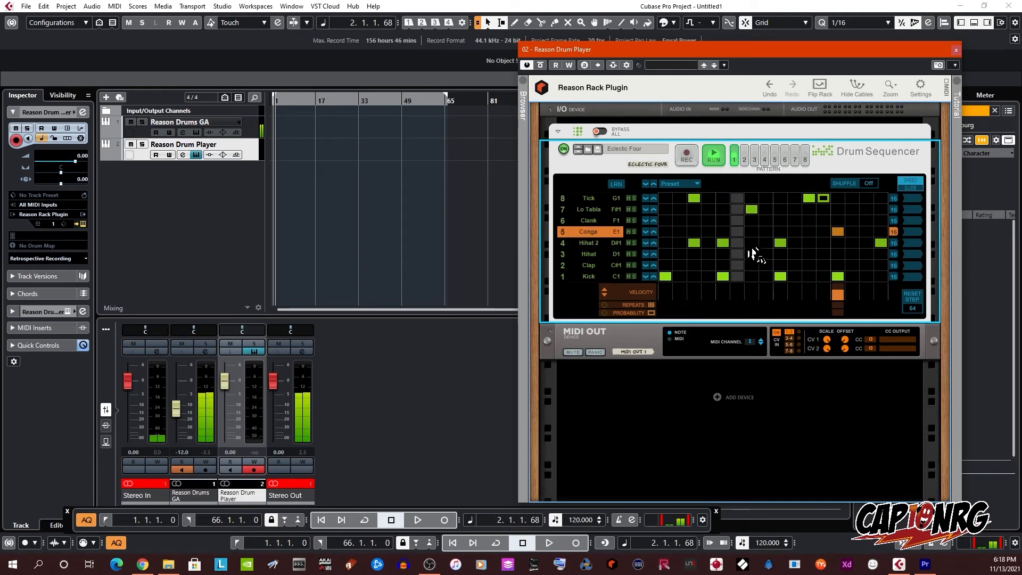
{"action": "left_click", "coordinate": [751, 232]}
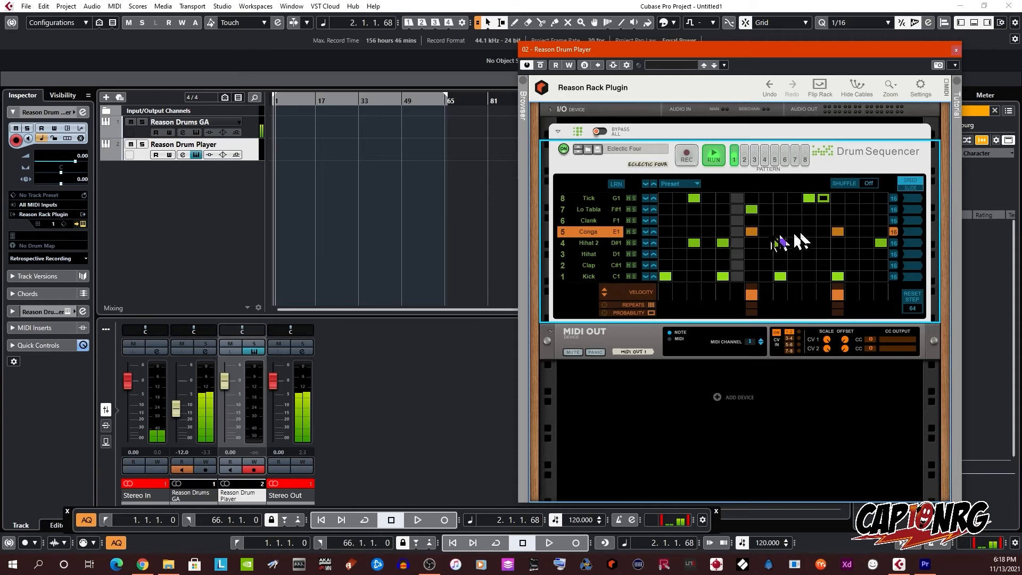
{"action": "left_click", "coordinate": [695, 231]}
{"action": "left_click", "coordinate": [693, 242]}
{"action": "left_click", "coordinate": [723, 243]}
{"action": "left_click", "coordinate": [823, 232]}
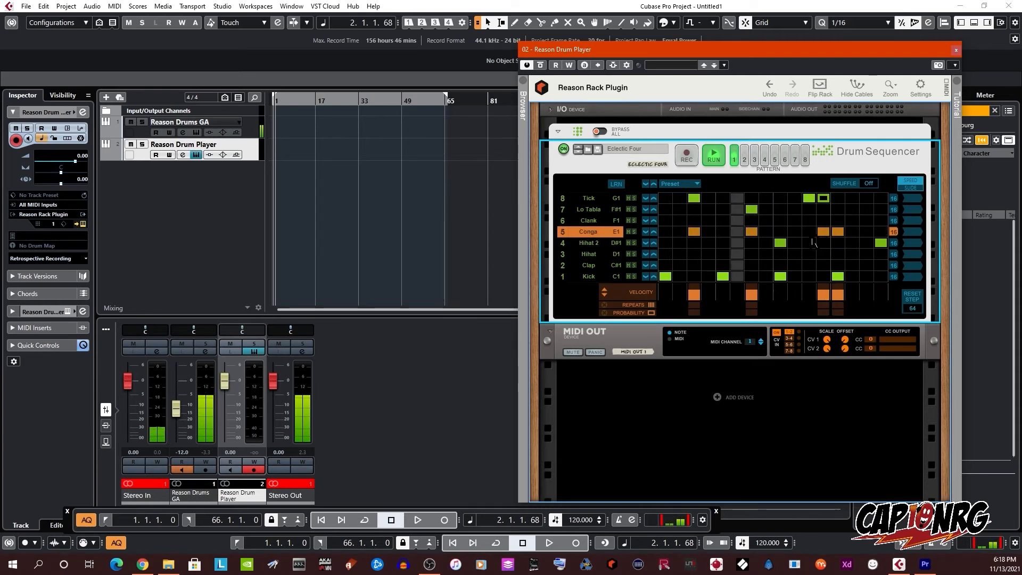
{"action": "left_click", "coordinate": [867, 232]}
{"action": "left_click", "coordinate": [837, 232]}
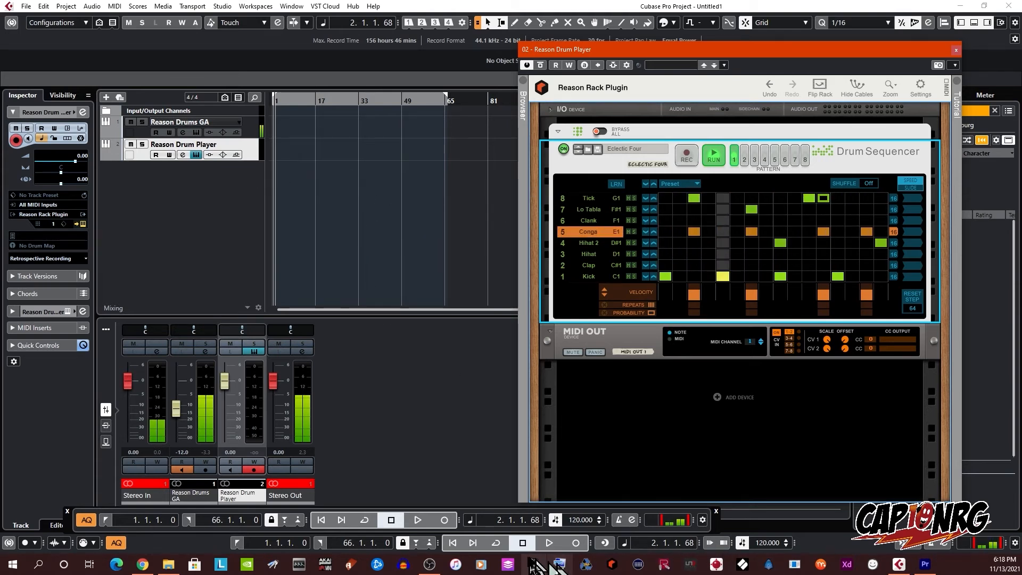
Cancel a just-started recording and turn off the Drum Sequencer's free-running playback.
{"action": "left_click", "coordinate": [577, 544]}
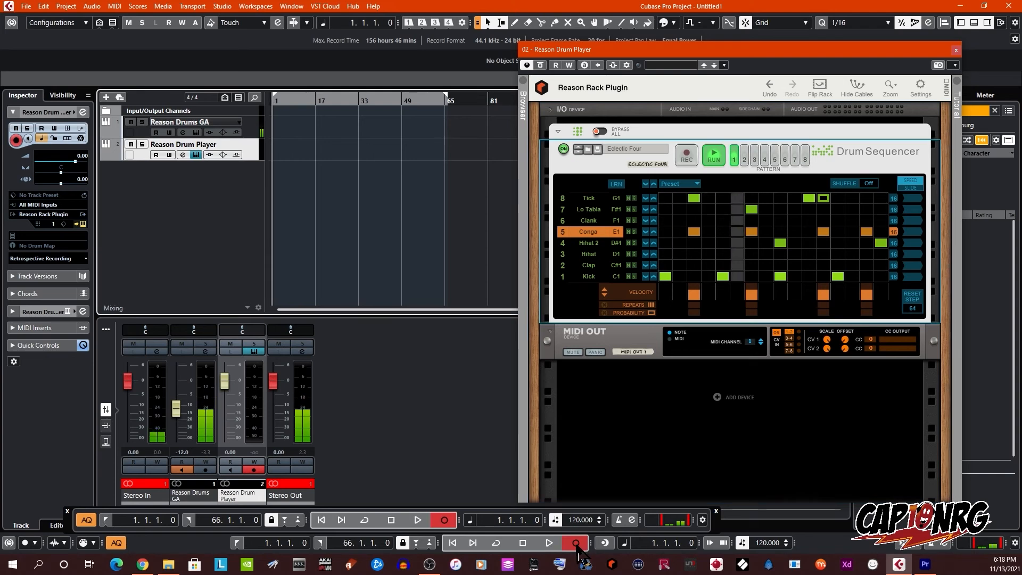
{"action": "left_click", "coordinate": [522, 543]}
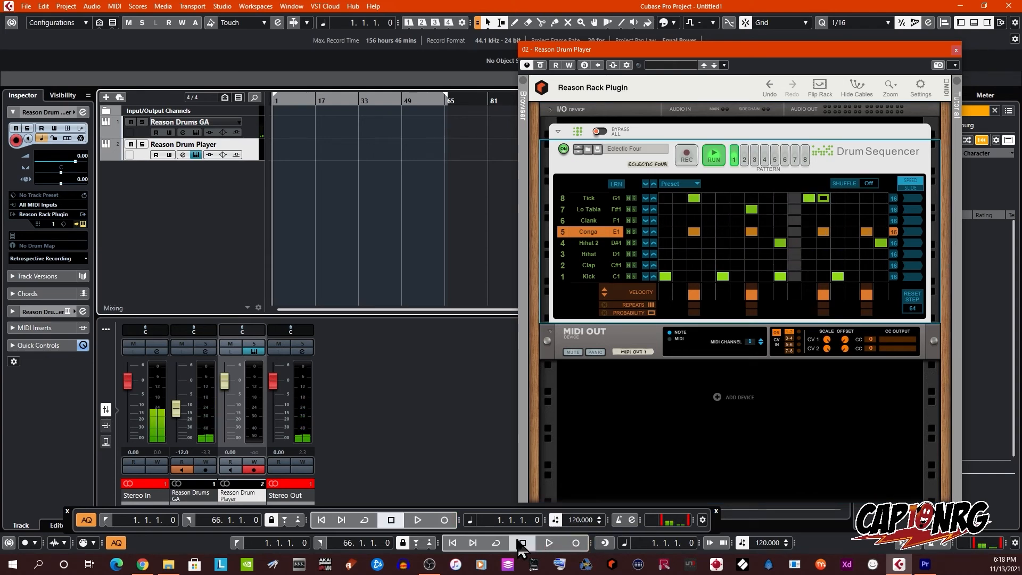
{"action": "left_click", "coordinate": [712, 162]}
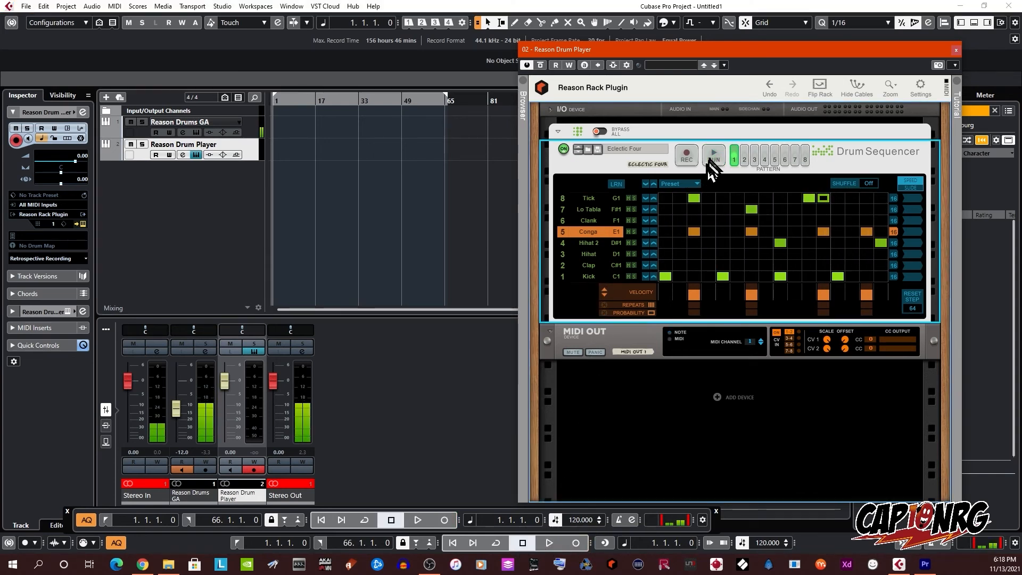
Record the drum pattern with Reason Drum Player selected, switching to the Reason Drums GA track during the take.
{"action": "left_click", "coordinate": [576, 543]}
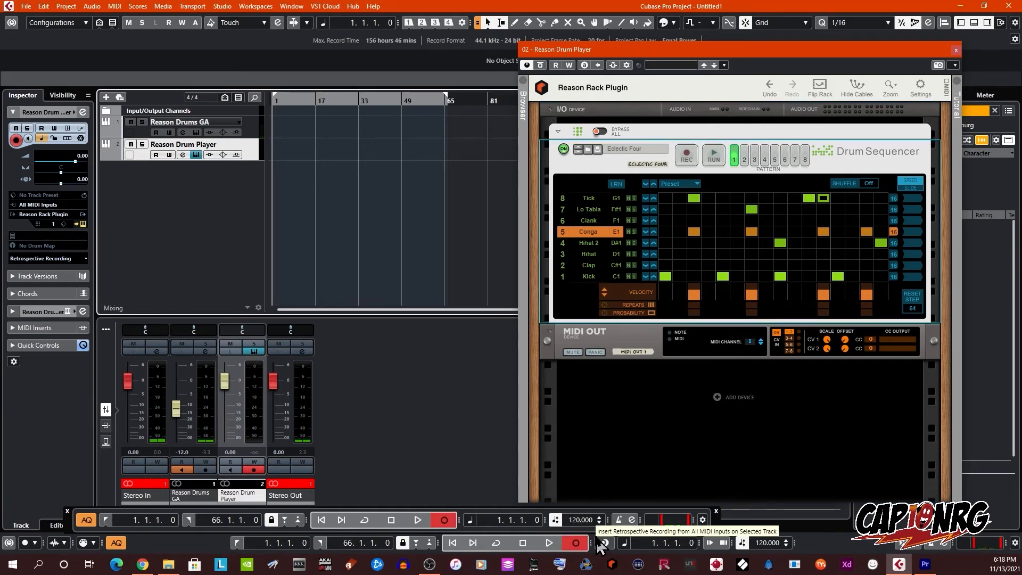
{"action": "key", "text": "space"}
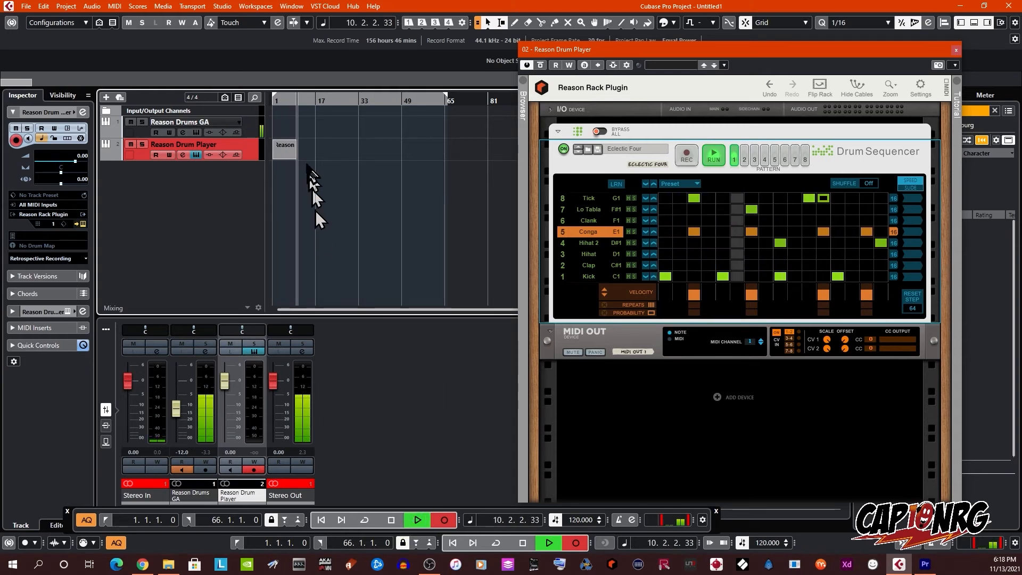
{"action": "left_click", "coordinate": [251, 127]}
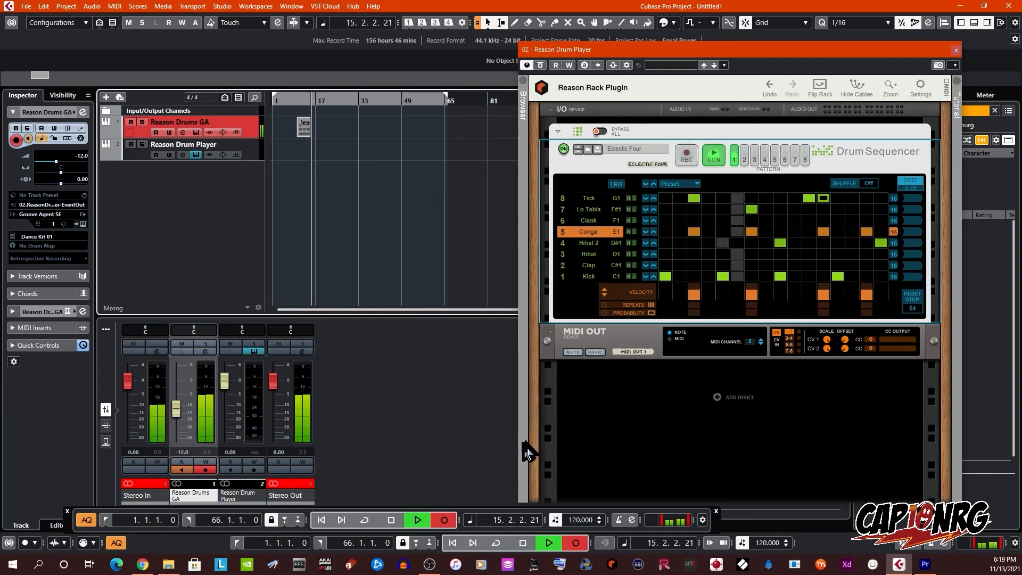
{"action": "left_click", "coordinate": [398, 520]}
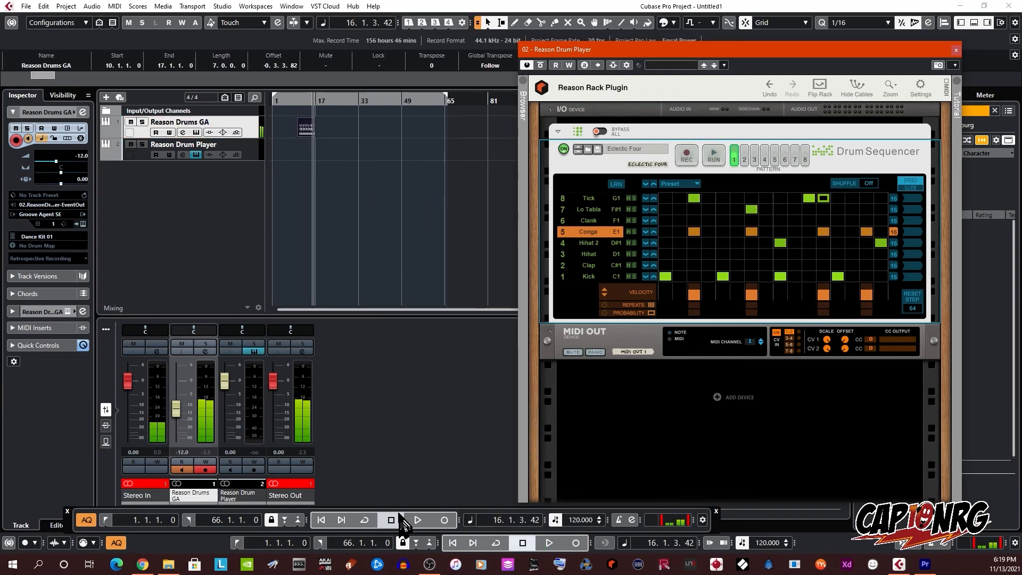
Delete the test clip recorded on the Reason Drums GA track and return the playhead to the project start.
{"action": "left_click_drag", "start_coordinate": [387, 179], "coordinate": [289, 110]}
{"action": "key", "text": "Delete"}
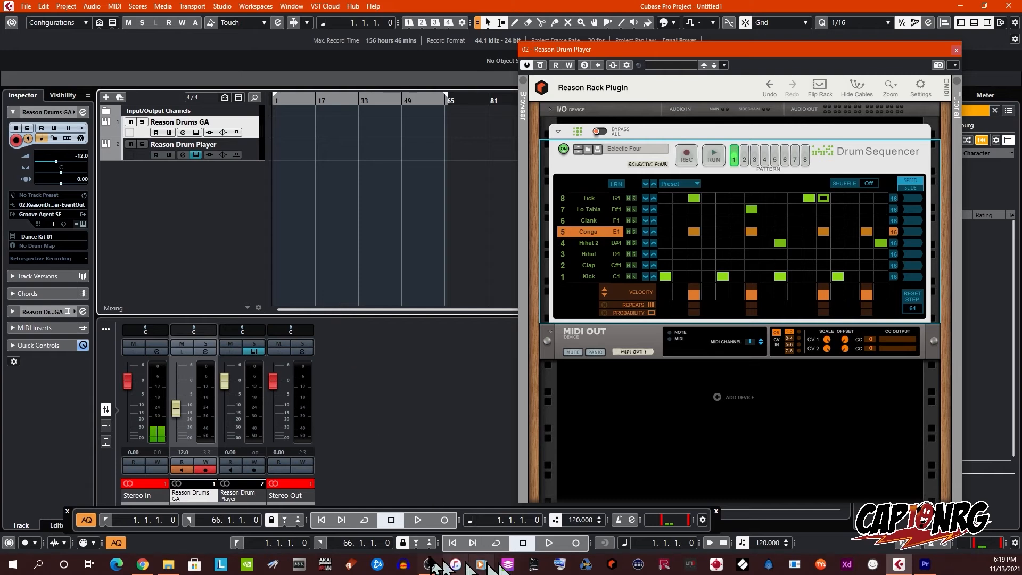
{"action": "left_click", "coordinate": [391, 522]}
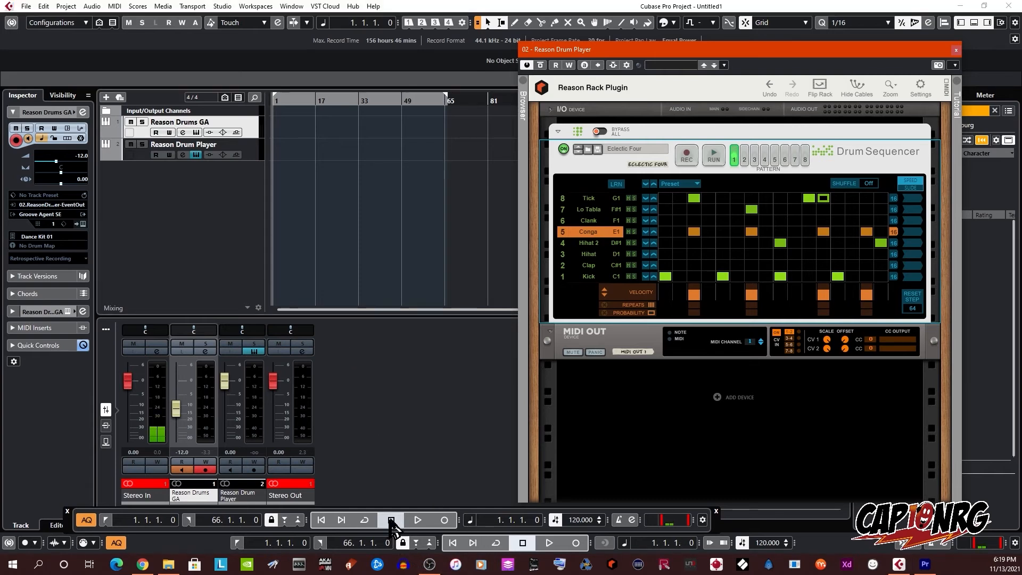
Record a take from the project start onto the Reason Drums GA track, switching the Drum Sequencer through patterns 2, 4, 6 and 7.
{"action": "left_click", "coordinate": [447, 520]}
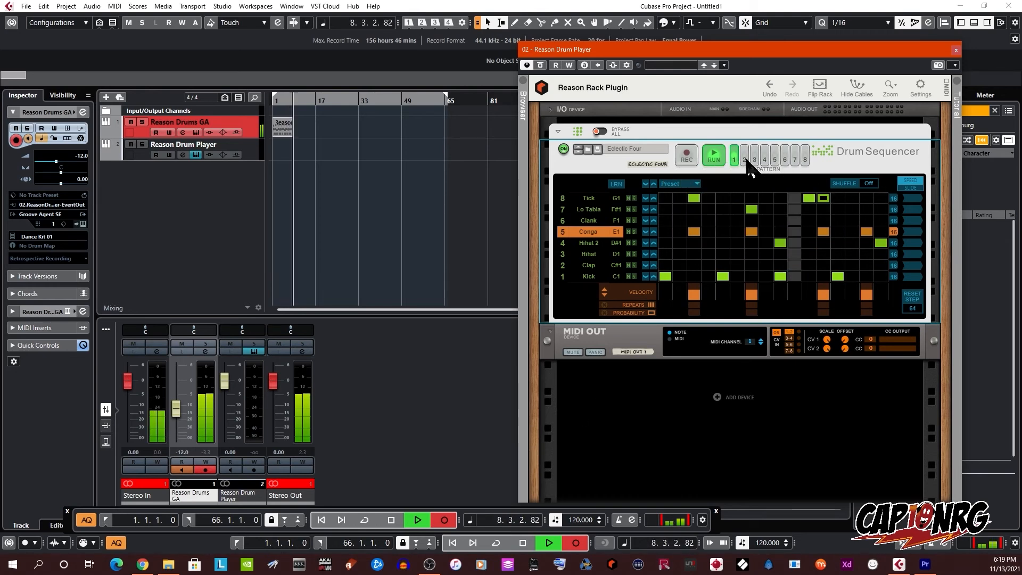
{"action": "left_click", "coordinate": [745, 158]}
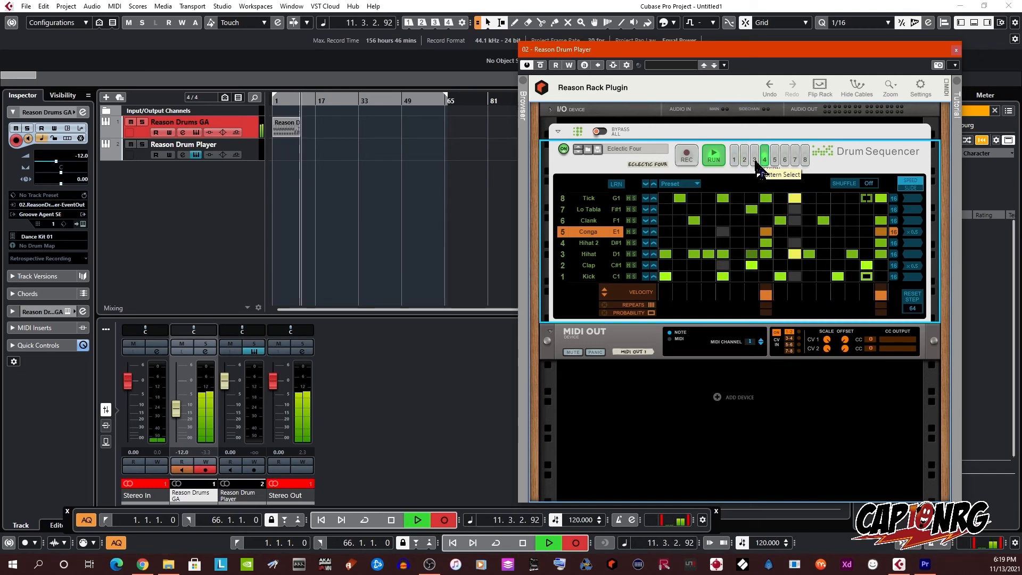
{"action": "left_click", "coordinate": [754, 159]}
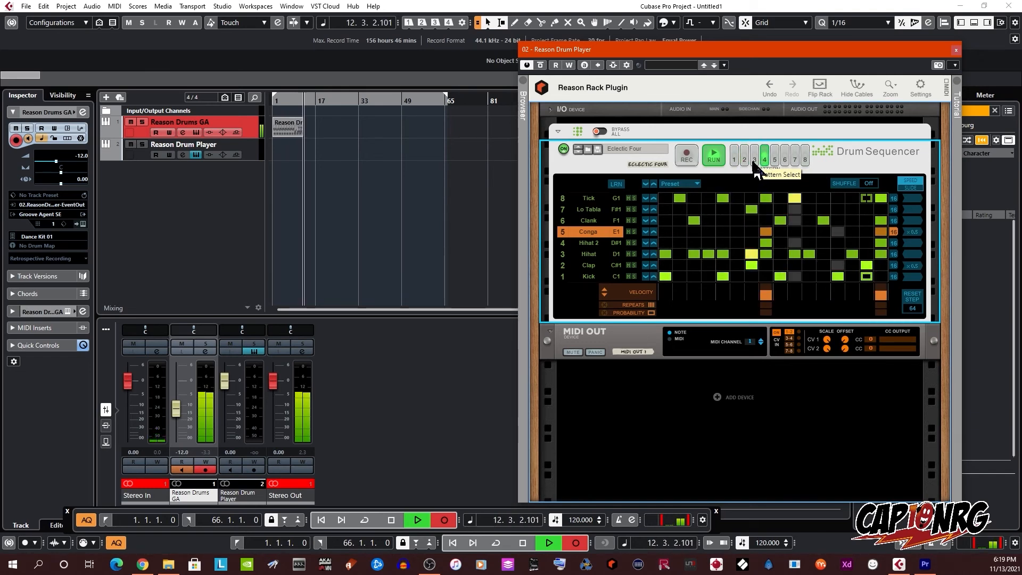
{"action": "left_click", "coordinate": [785, 160]}
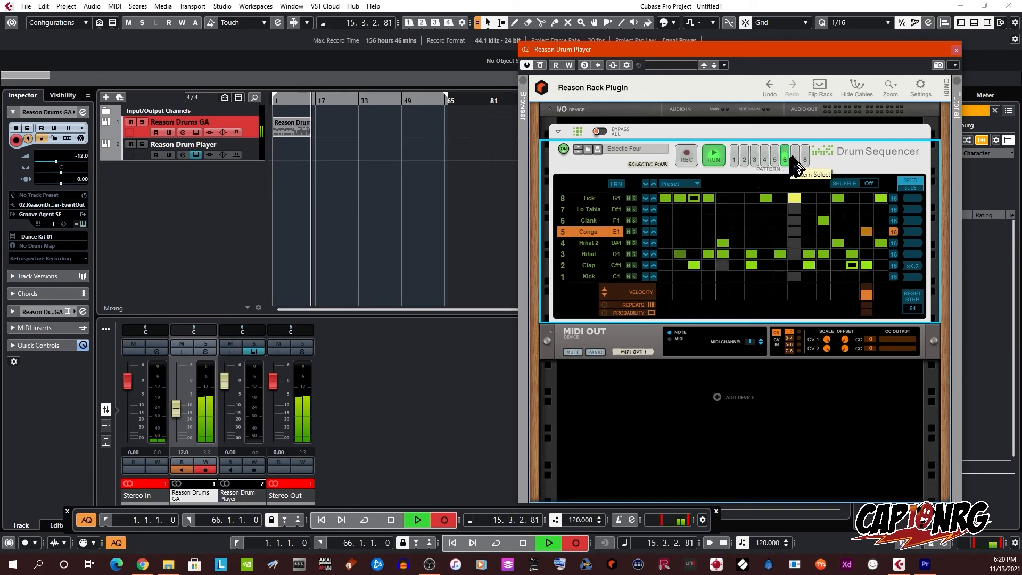
{"action": "left_click", "coordinate": [796, 158]}
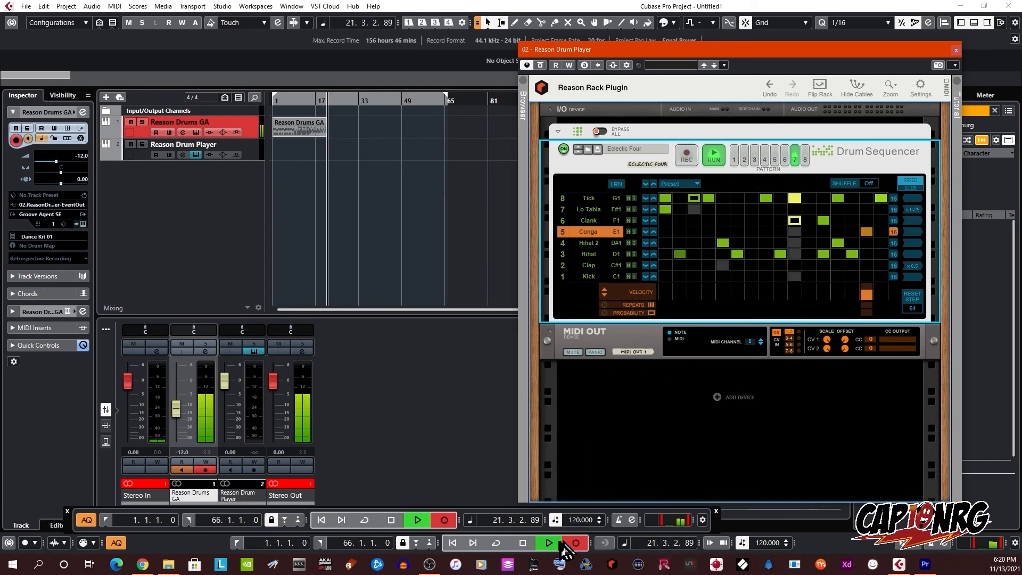
{"action": "left_click", "coordinate": [523, 543]}
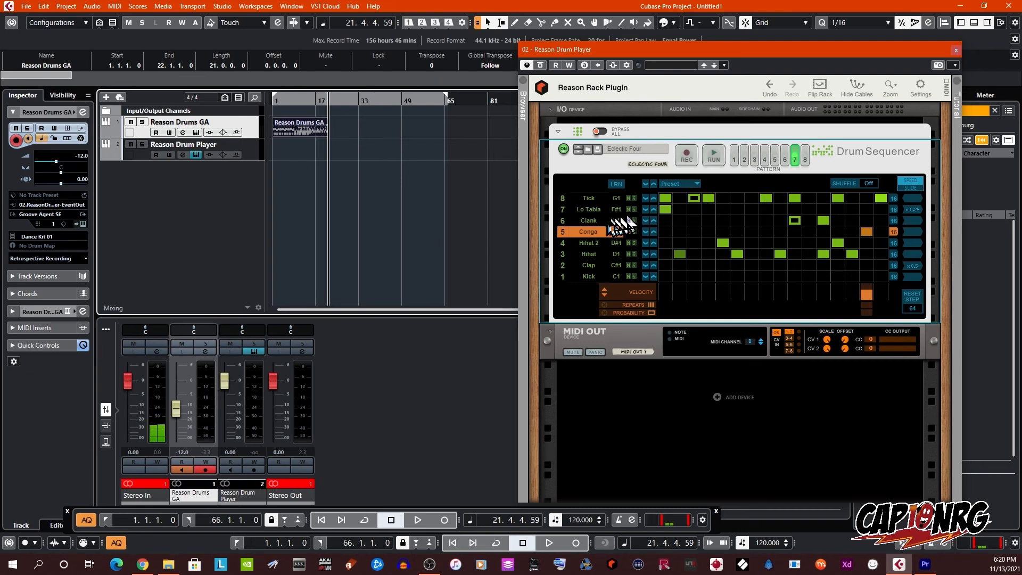
Select the Drum Sequencer's Clank lane and open the recorded Reason Drums GA clip in the MIDI note editor.
{"action": "left_click", "coordinate": [588, 222]}
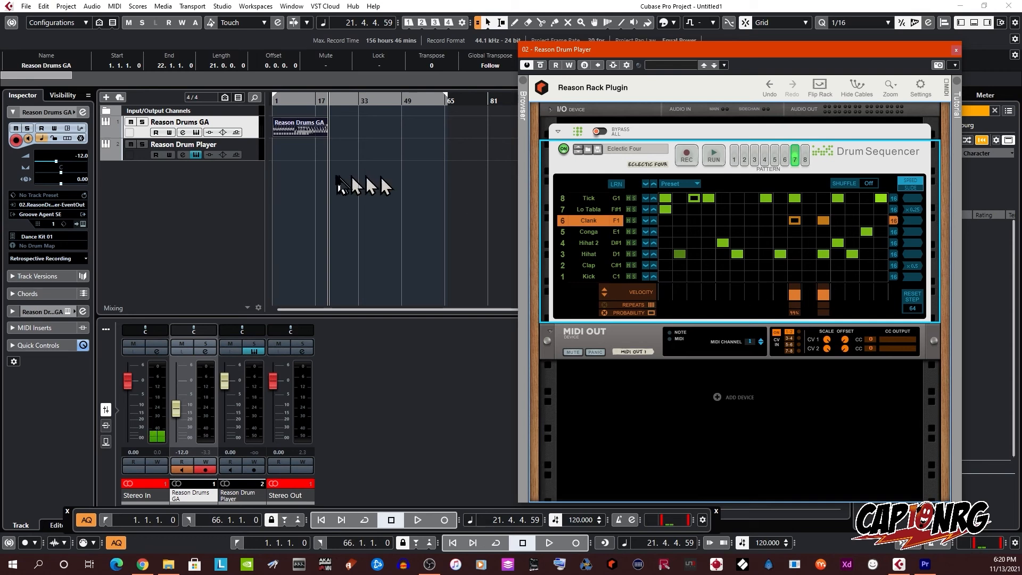
{"action": "left_click", "coordinate": [294, 137]}
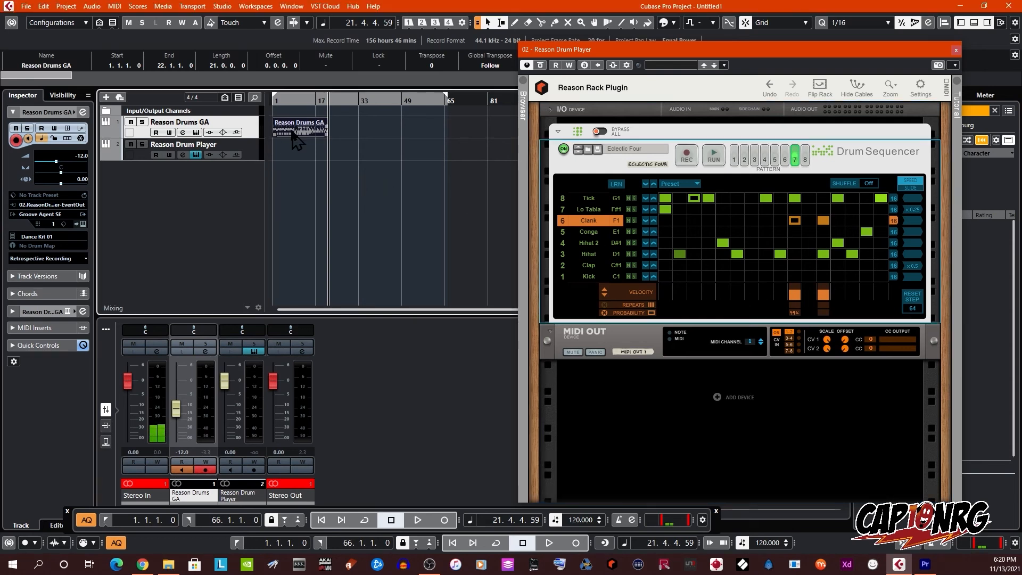
{"action": "double_click", "coordinate": [293, 137]}
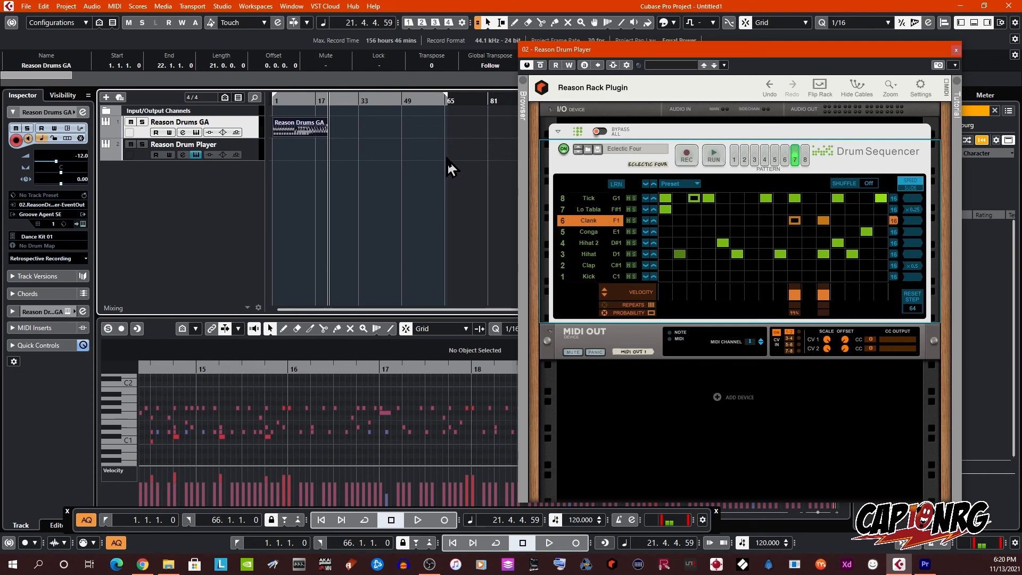
Mute the Reason Drum Player track and make it the selected track.
{"action": "left_click", "coordinate": [131, 145]}
{"action": "left_click", "coordinate": [261, 152]}
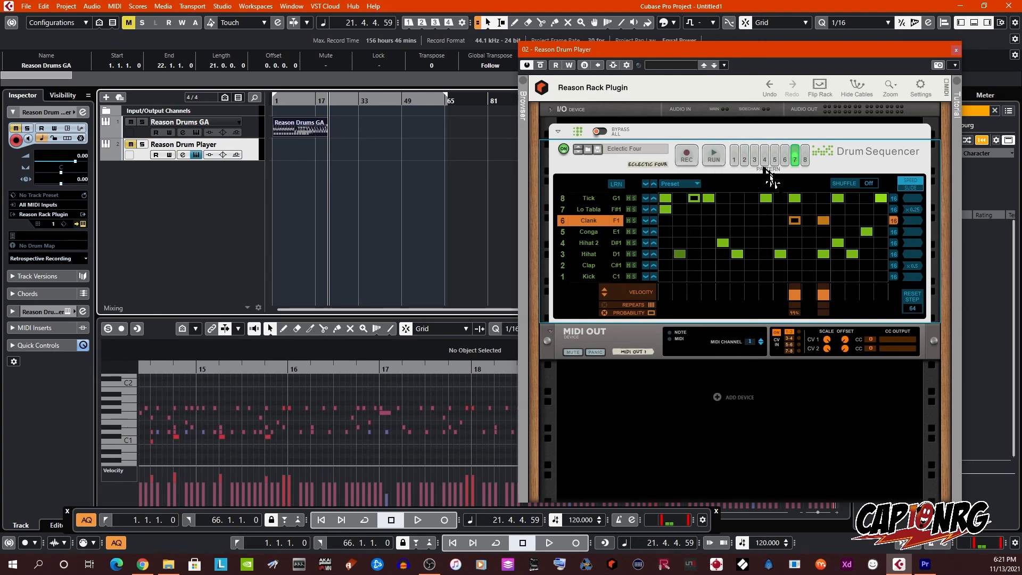
Look through the Drum Sequencer's patterns 1, 4 and 6, ending on pattern 3.
{"action": "left_click", "coordinate": [735, 152]}
{"action": "left_click", "coordinate": [765, 153]}
{"action": "left_click", "coordinate": [784, 153]}
{"action": "left_click", "coordinate": [755, 158]}
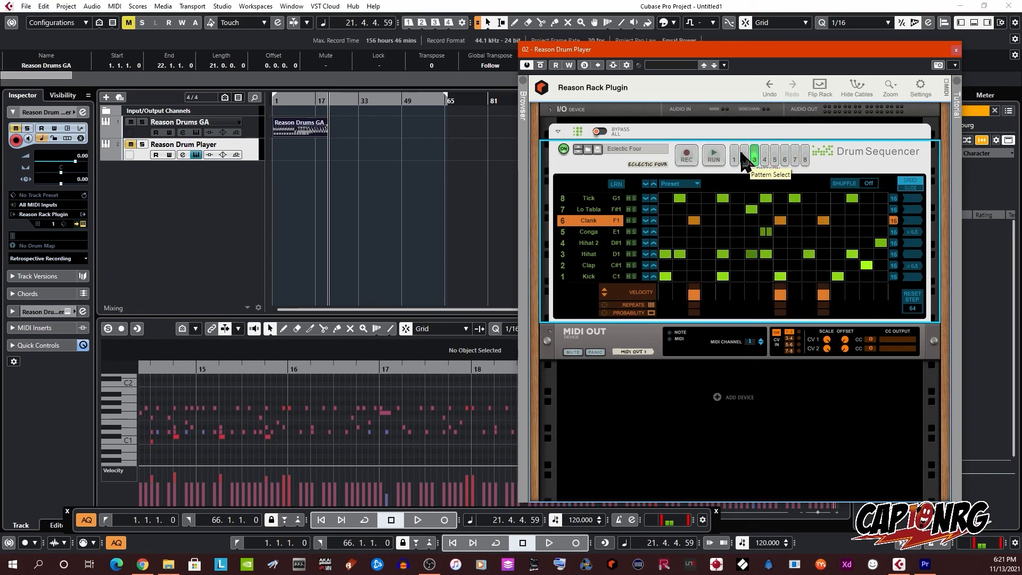